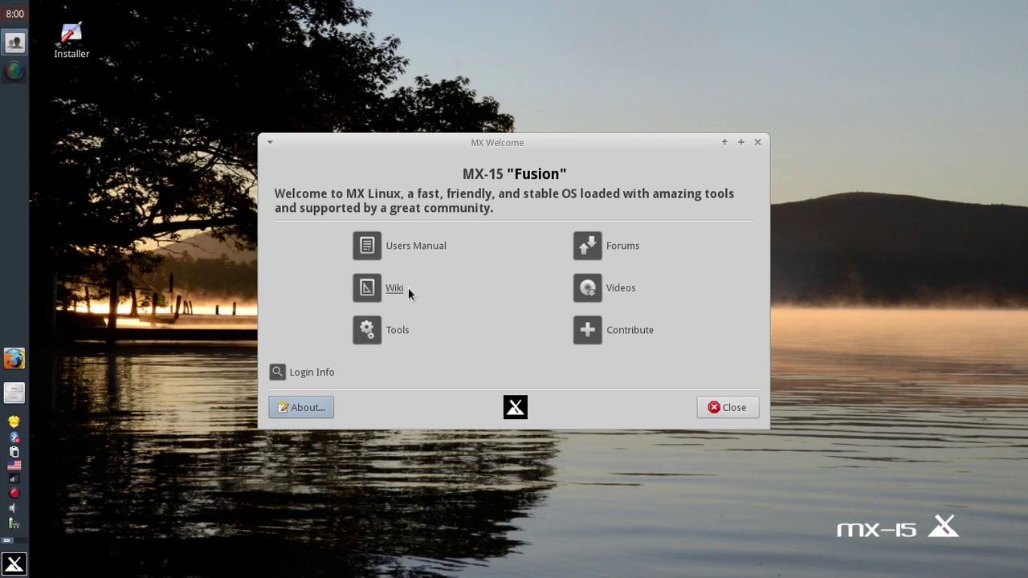
Launch MX Tools from the MX Welcome window.
left_click(402, 332)
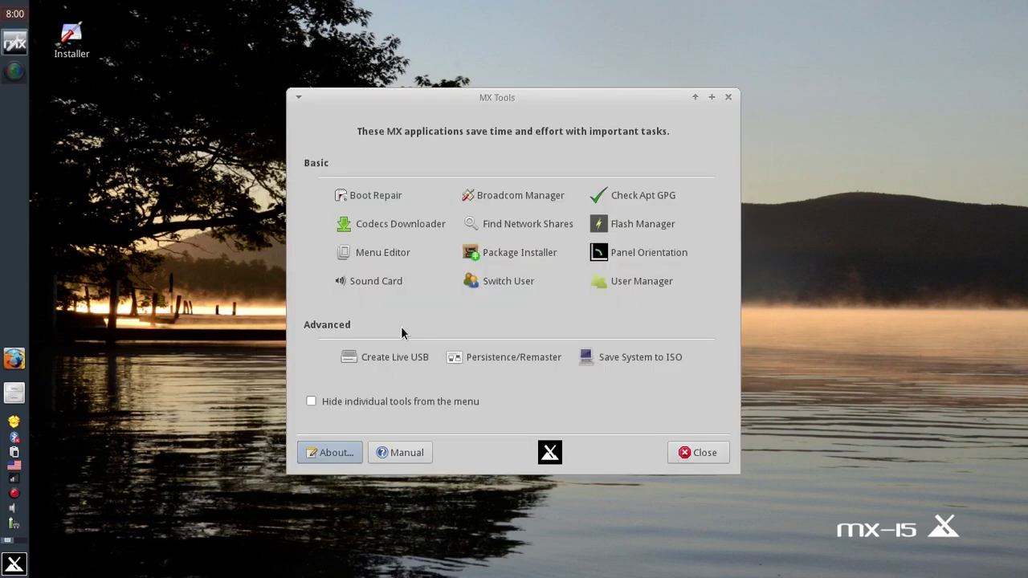
Close MX Tools to get back to MX Welcome.
left_click(689, 451)
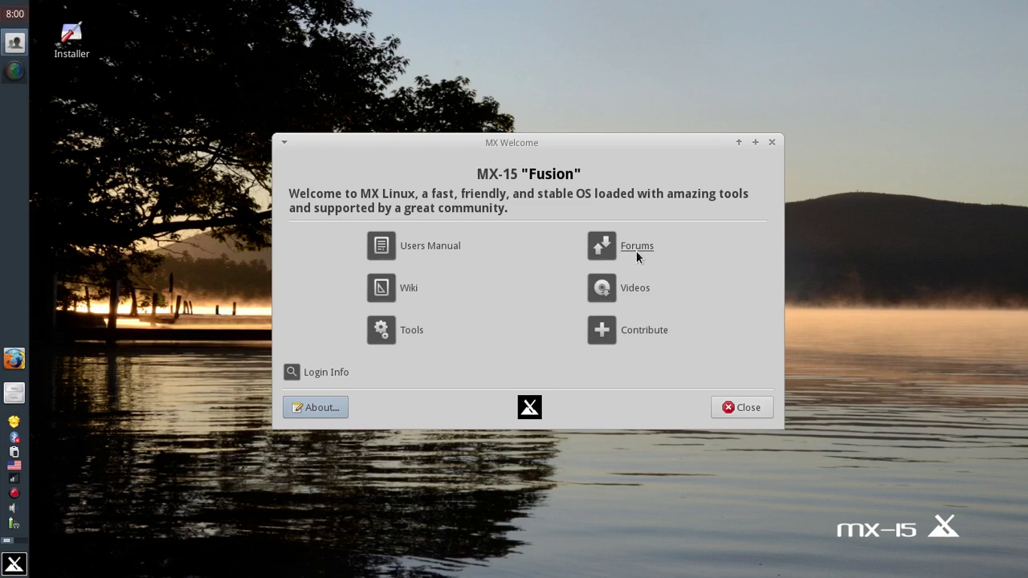
View the live-session login information, close the viewer, then close MX Welcome.
left_click(324, 373)
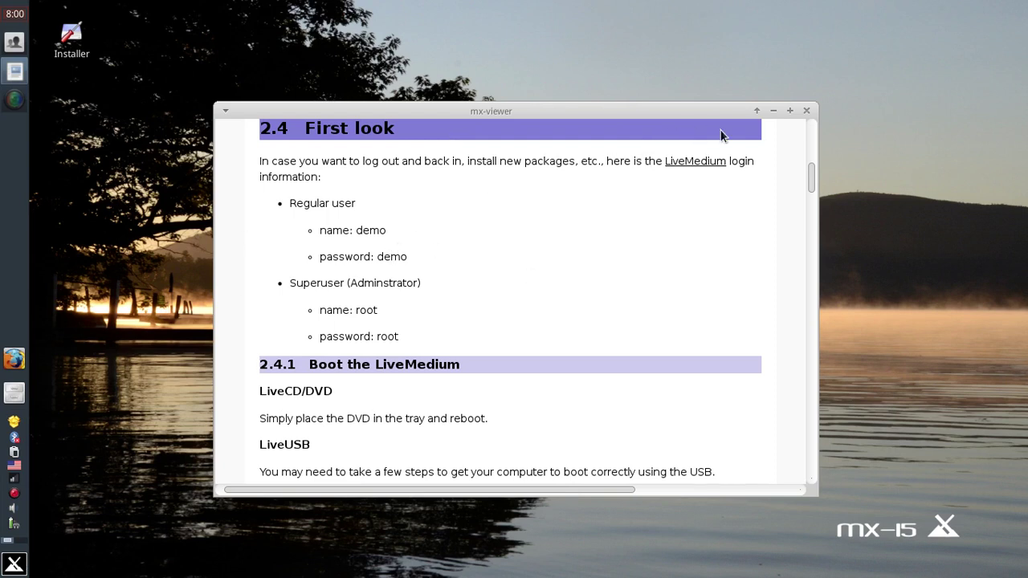
left_click(807, 110)
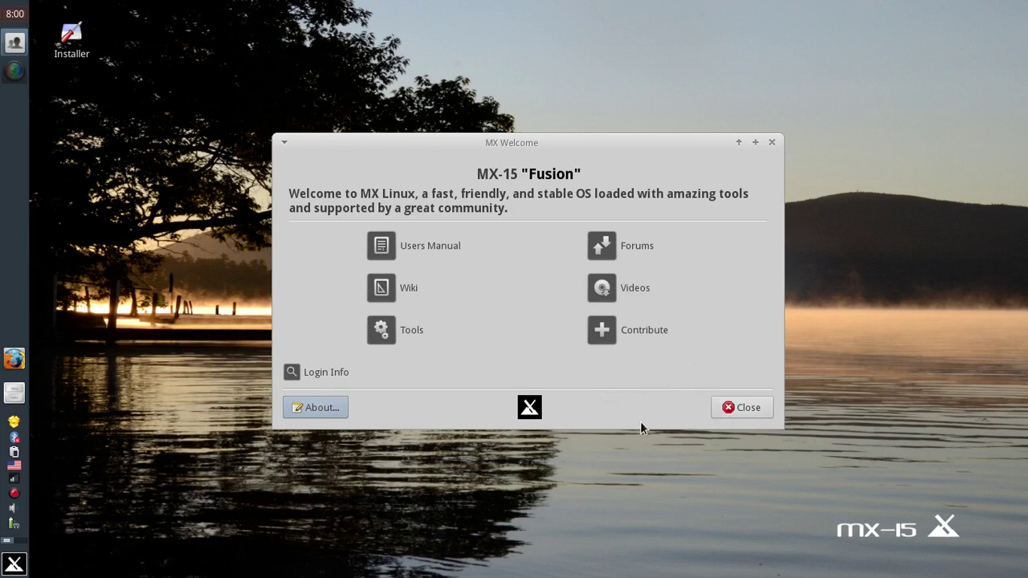
left_click(724, 402)
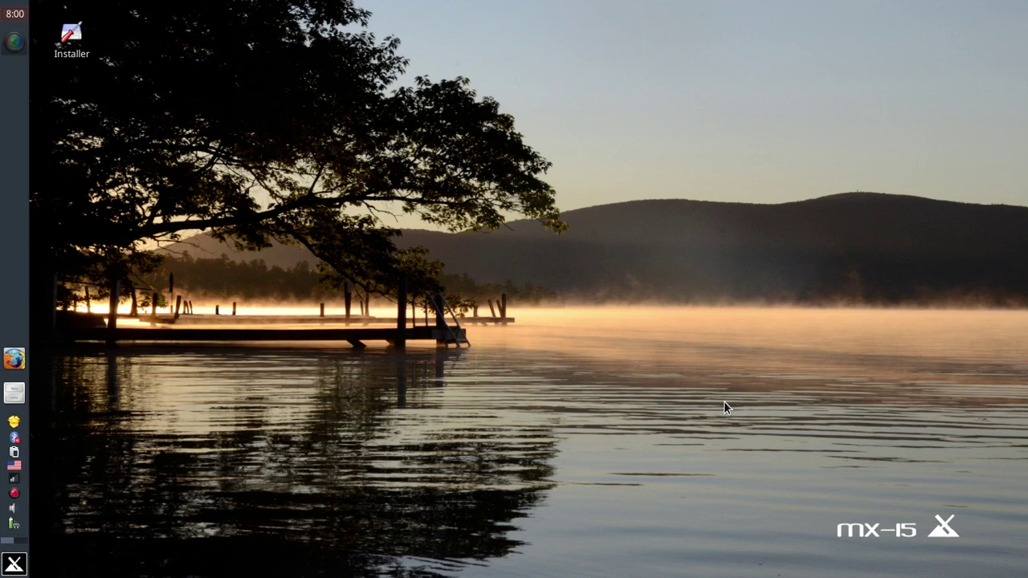
Launch Xfce Terminal from Favorites and run uname -r, showing kernel 4.2-3.dmz.3-liquorix-amd64.
left_click(10, 565)
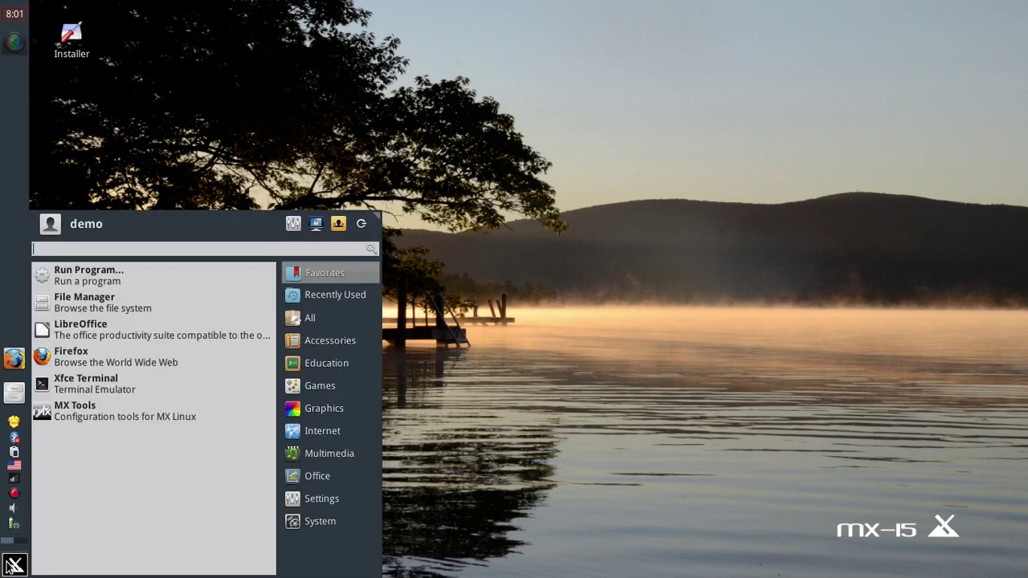
type("un")
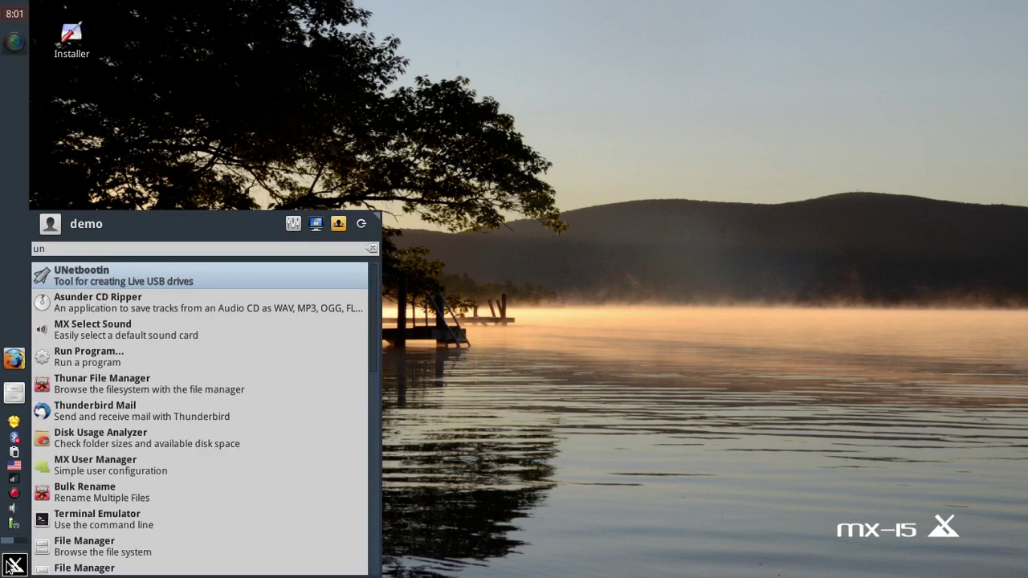
key("BackSpace")
key("BackSpace")
key("Down")
key("Down")
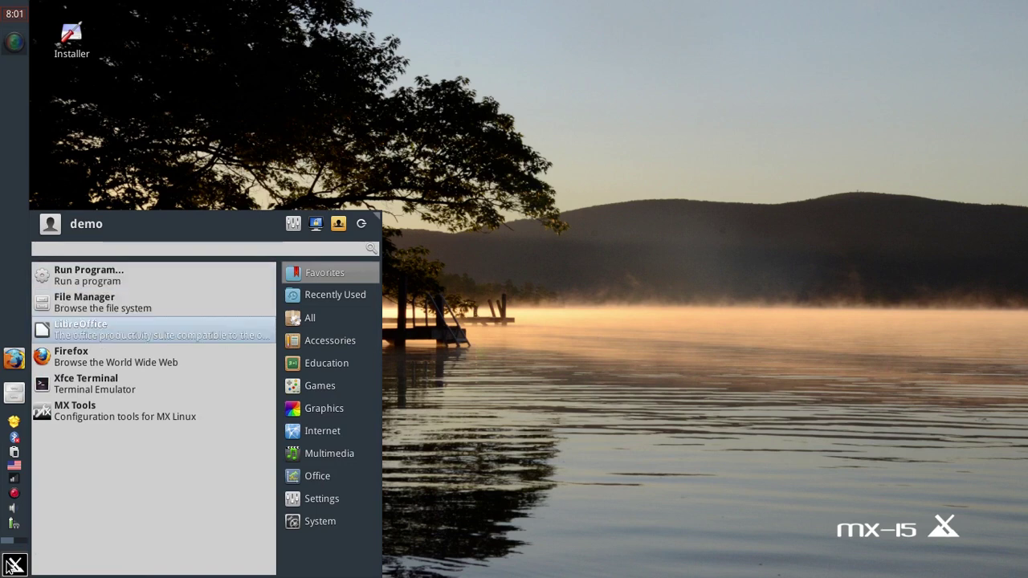
key("Down")
key("Down")
key("Return")
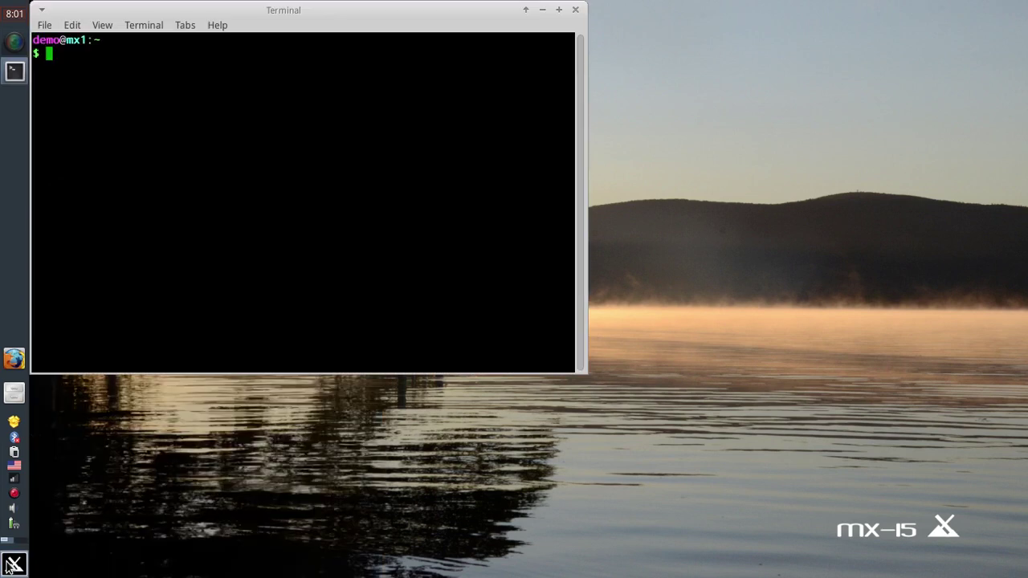
type("uname -r")
key("Return")
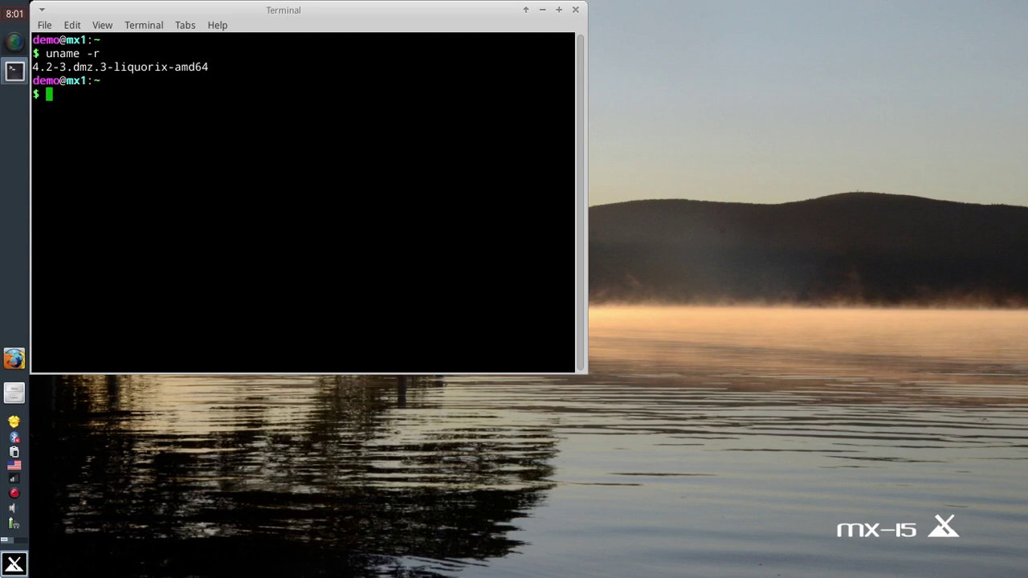
Launch Firefox, dismiss the Reader View notice, and scroll the mepiscommunity.org MX Linux page.
left_click(6, 358)
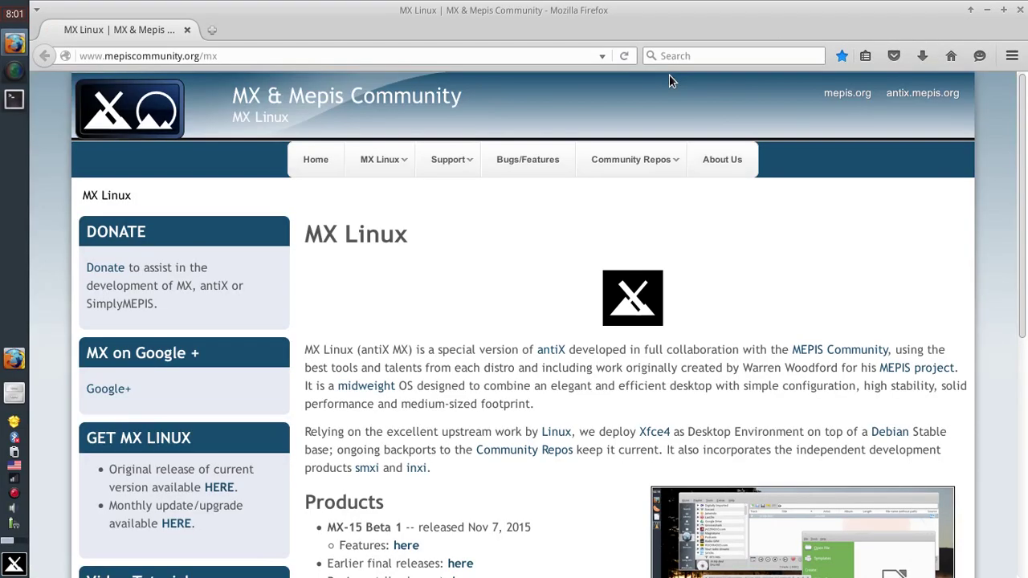
scroll(513, 282, "down", 7)
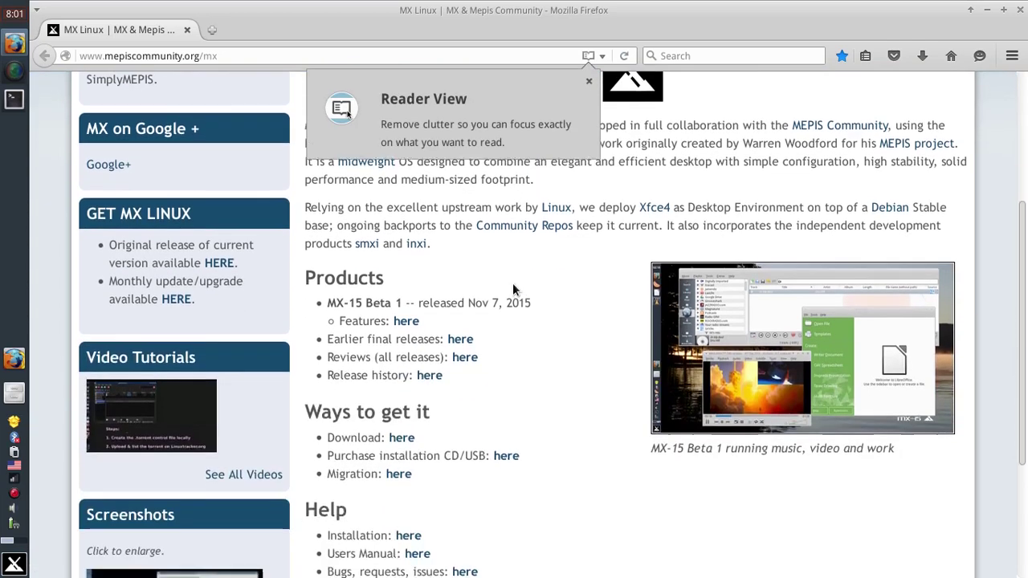
left_click(589, 83)
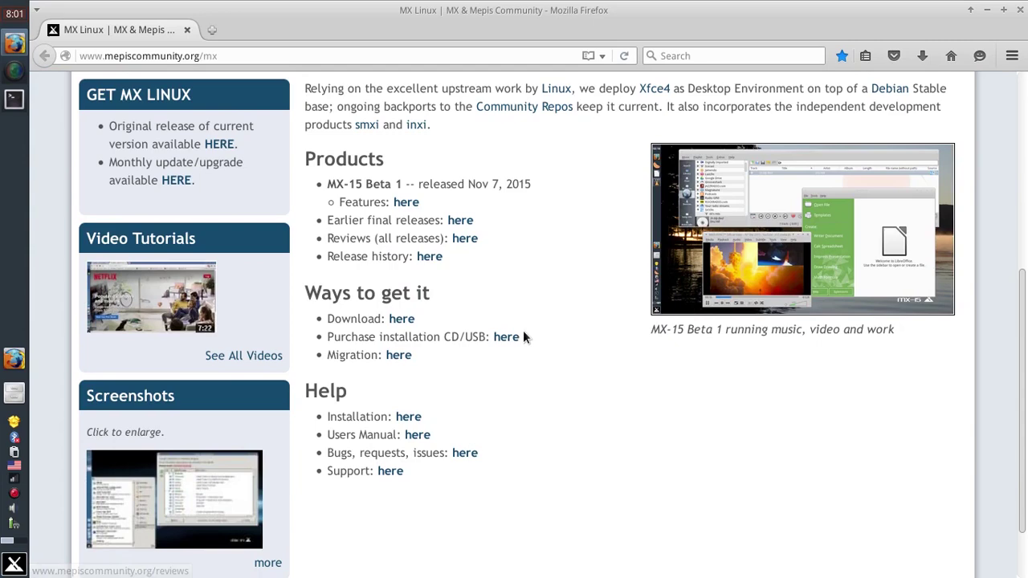
scroll(523, 336, "up", 7)
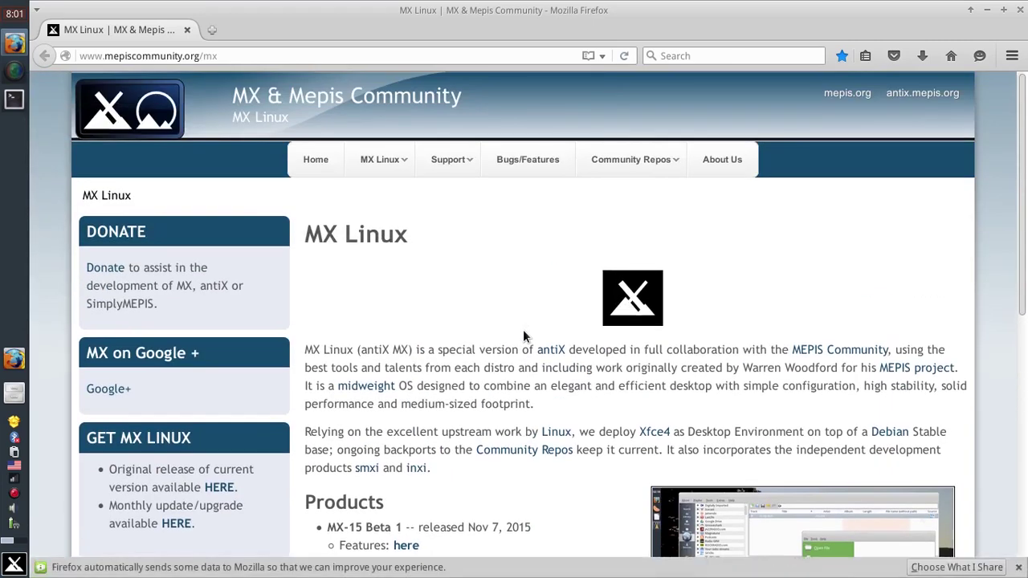
scroll(523, 331, "down", 3)
scroll(523, 336, "down", 2)
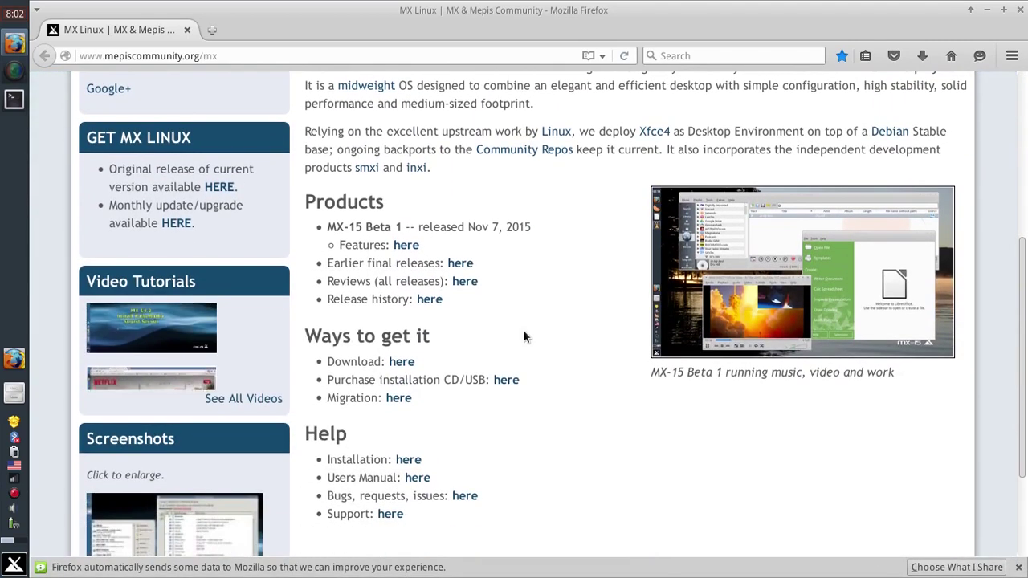
Open the MX-15 Beta 1 features page and scroll through its software and MX Original Apps.
left_click(406, 246)
scroll(587, 277, "down", 3)
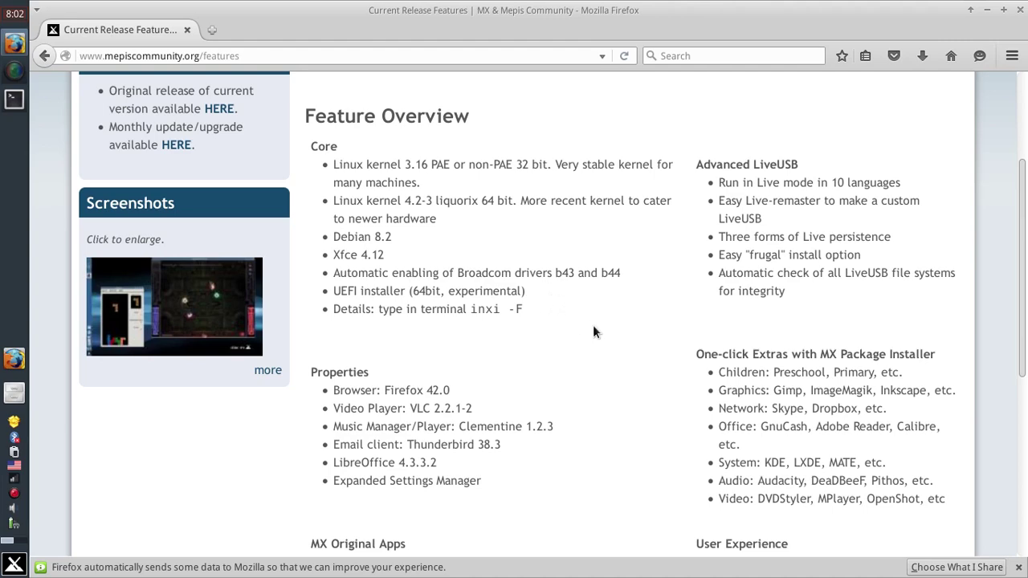
scroll(593, 340, "down", 3)
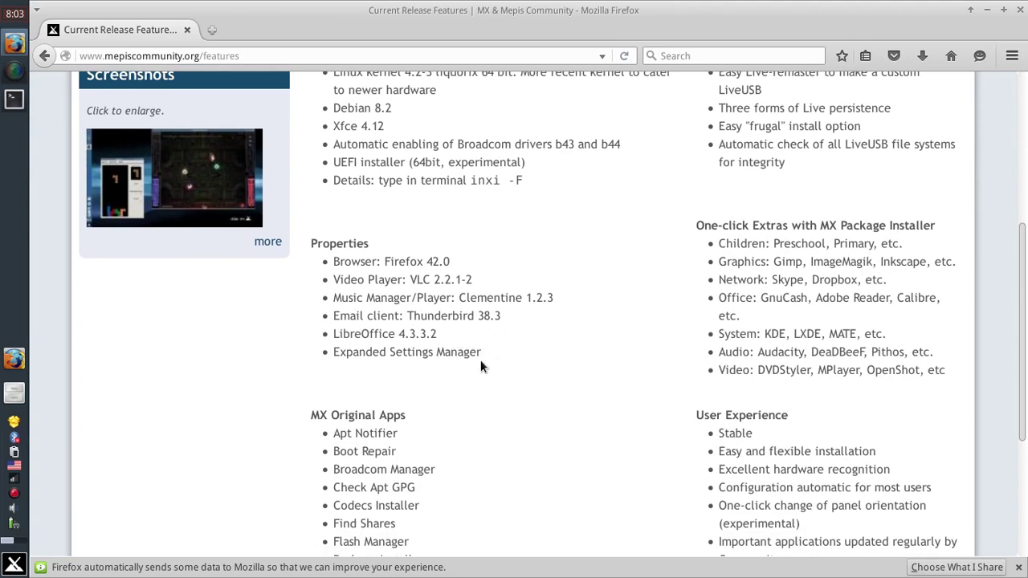
Open the Xfce Settings Manager from the Whisker menu and browse its categories.
left_click(14, 566)
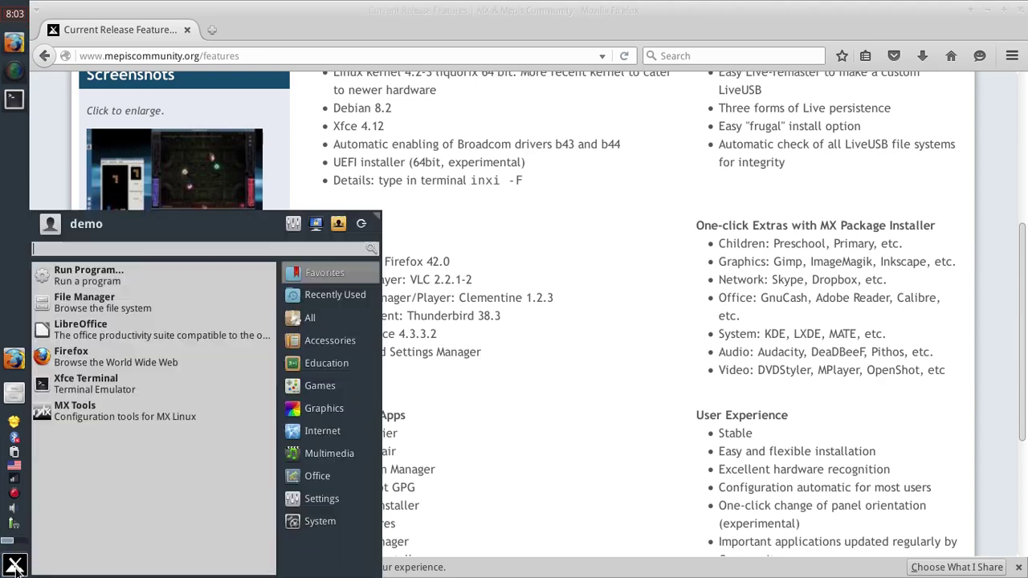
left_click(289, 222)
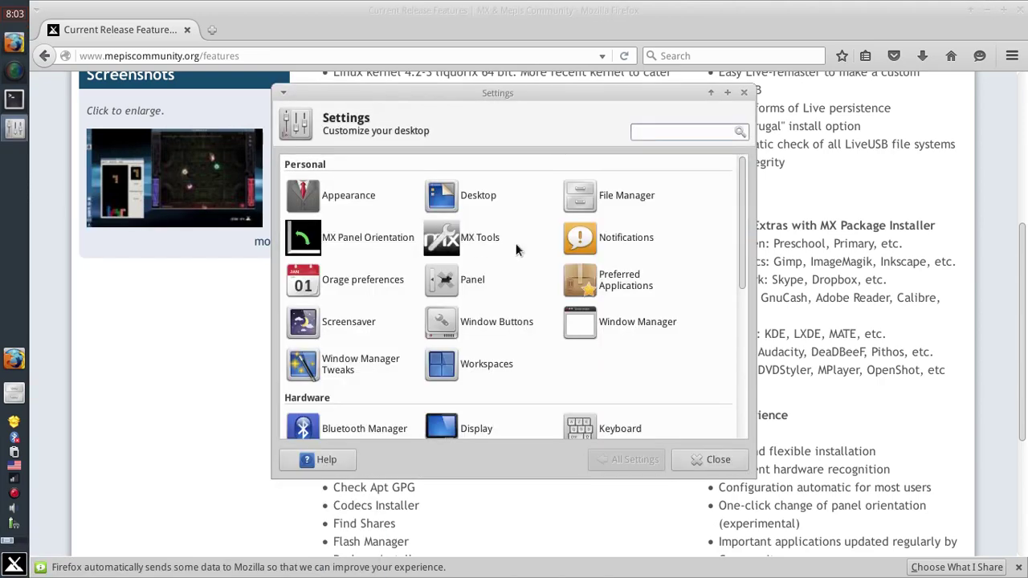
scroll(716, 225, "down", 4)
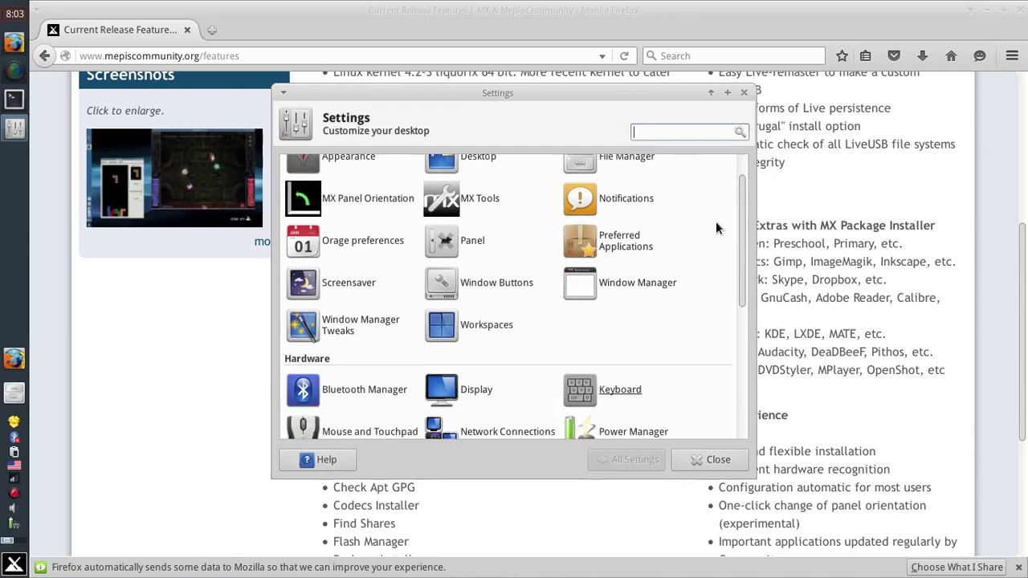
scroll(716, 227, "down", 4)
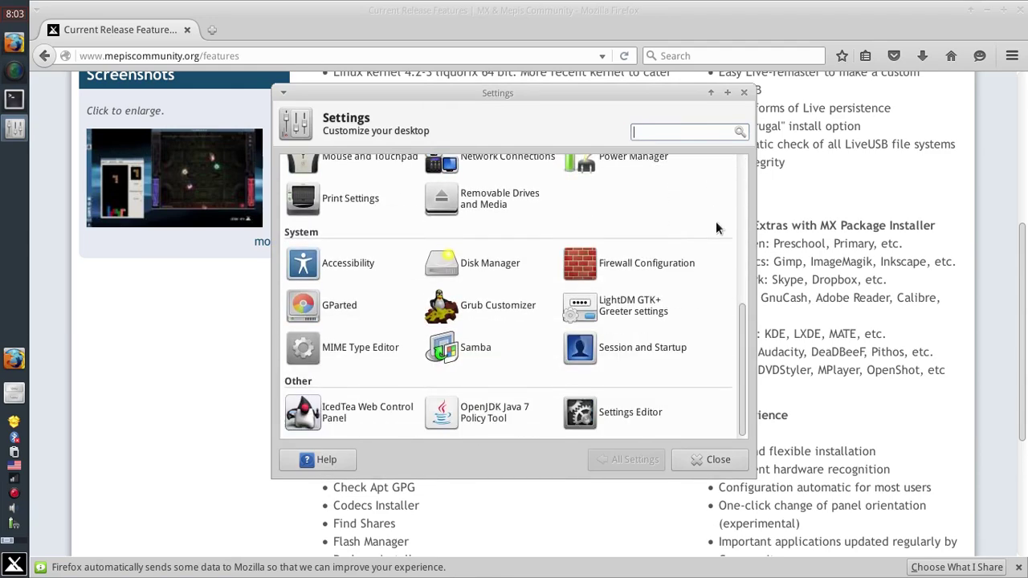
scroll(715, 228, "up", 1)
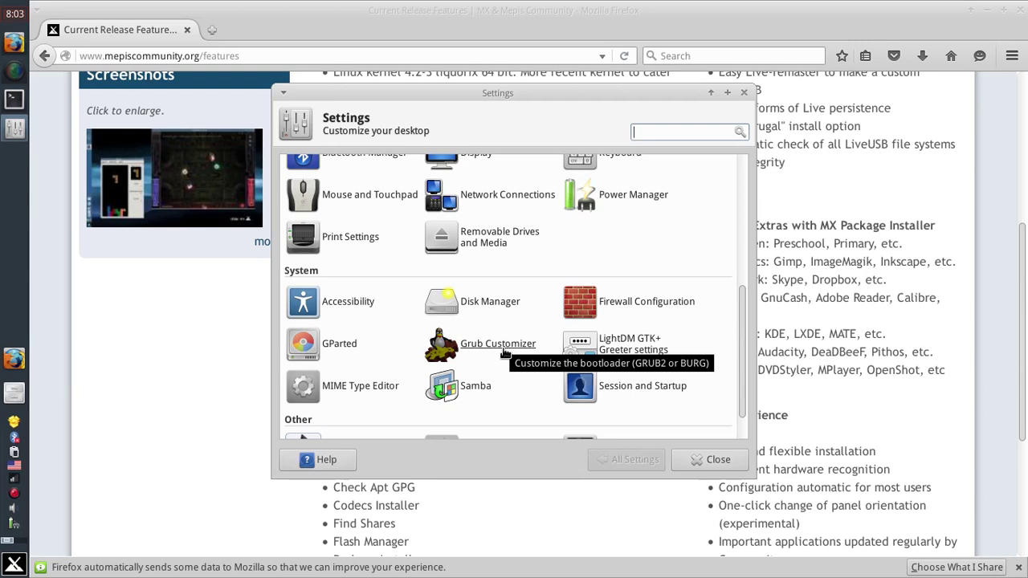
scroll(505, 354, "up", 2)
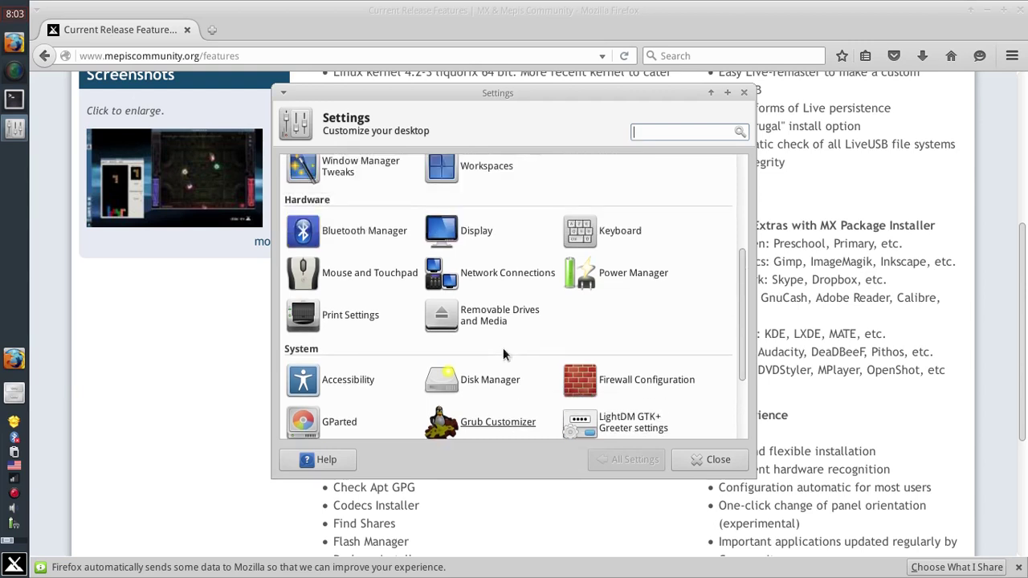
scroll(558, 396, "up", 5)
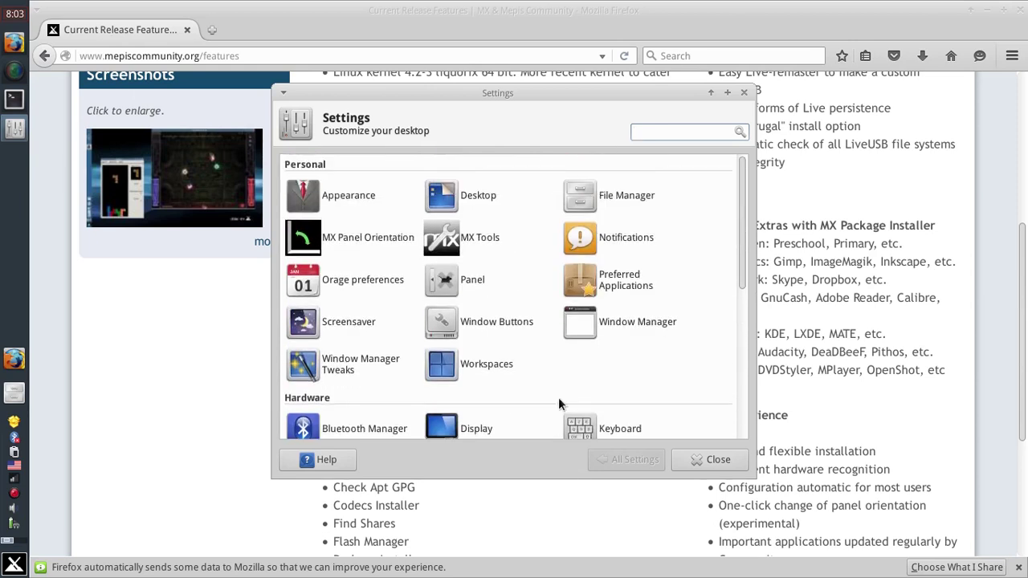
Open the Window Buttons settings dialog from the Settings Manager.
left_click(463, 231)
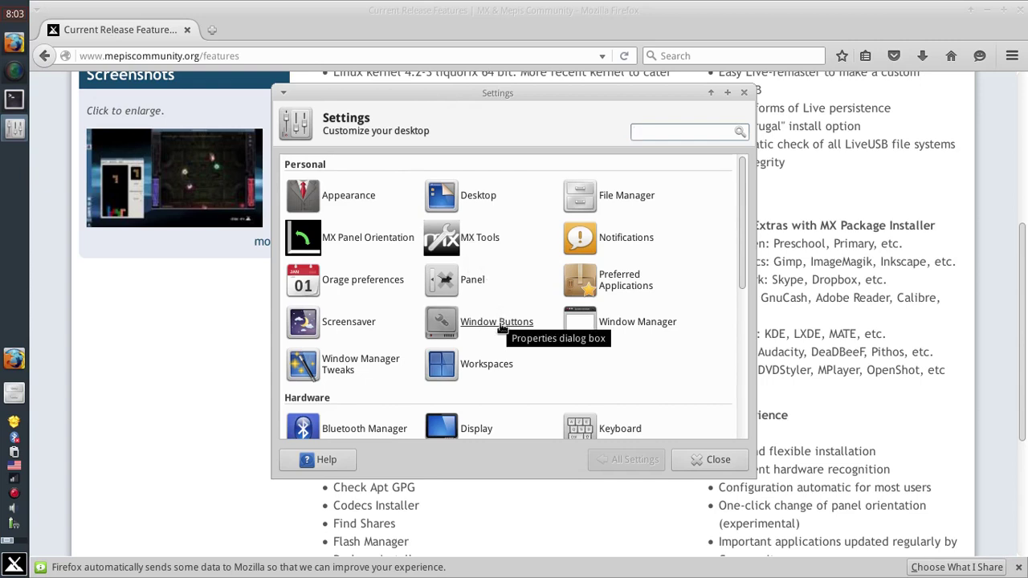
right_click(17, 111)
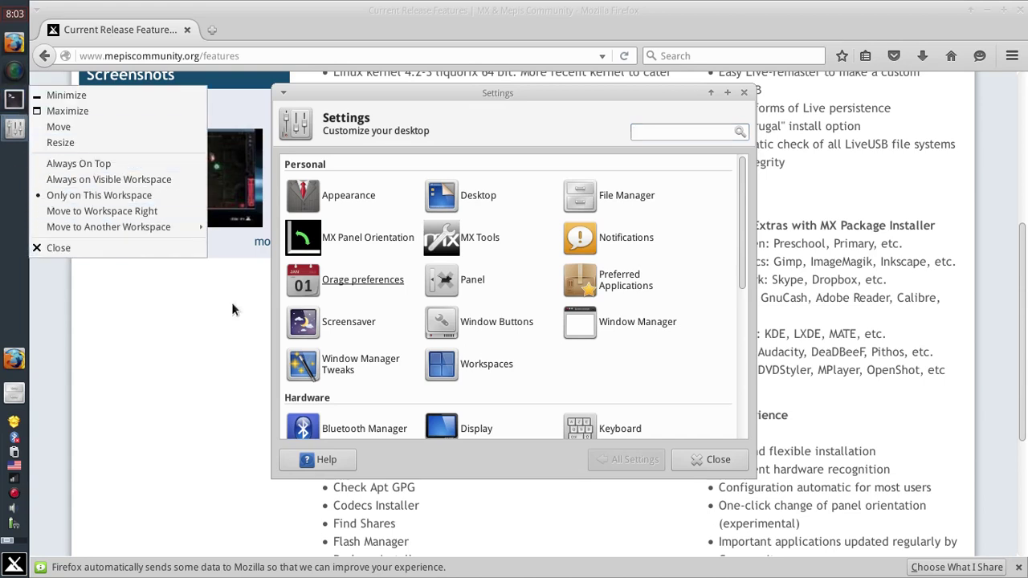
left_click(606, 386)
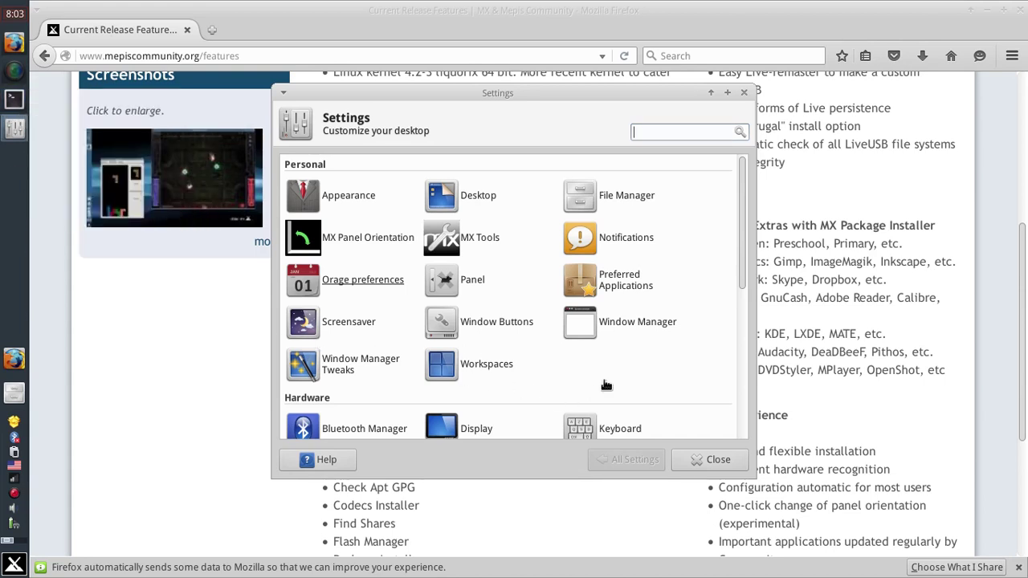
left_click(486, 328)
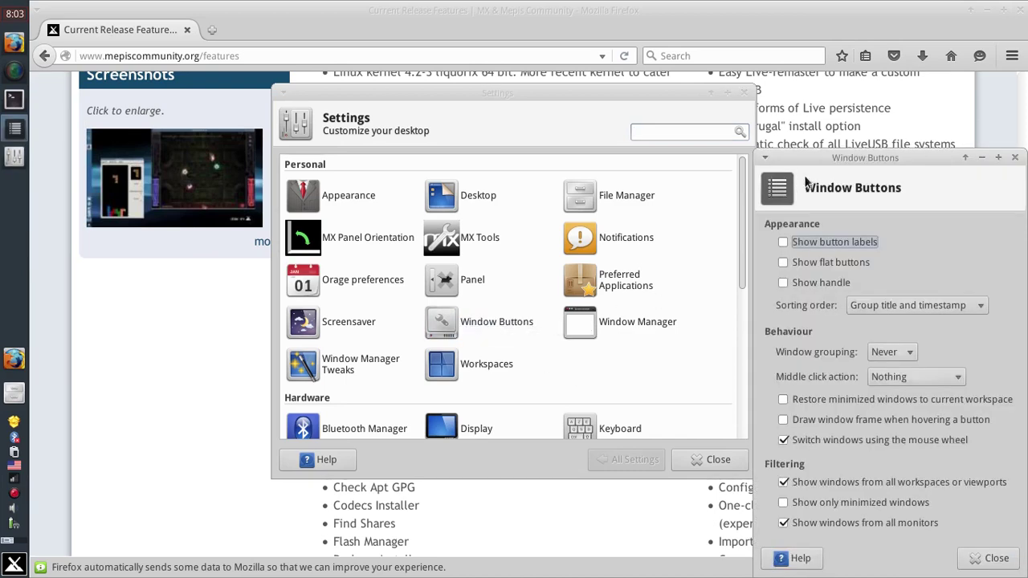
Try flat buttons, handle and button labels, leave all three off, and close the dialog.
left_click_drag(828, 158, 513, 94)
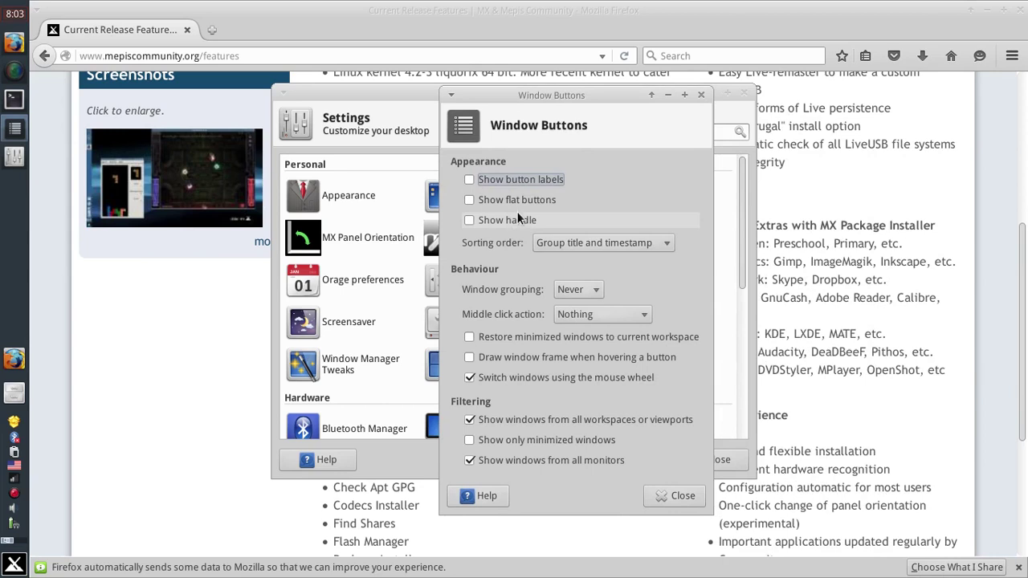
left_click(494, 208)
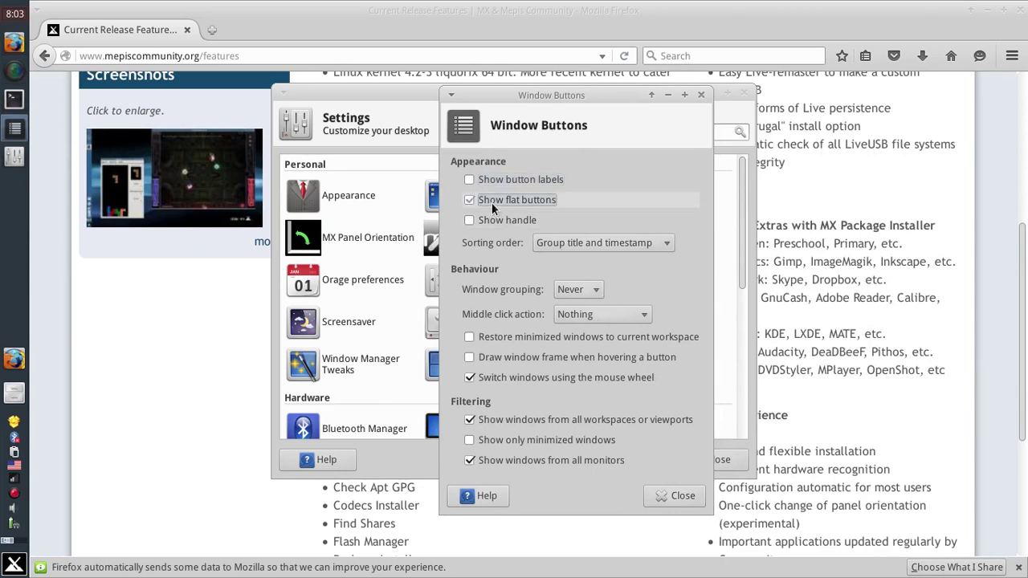
left_click(493, 208)
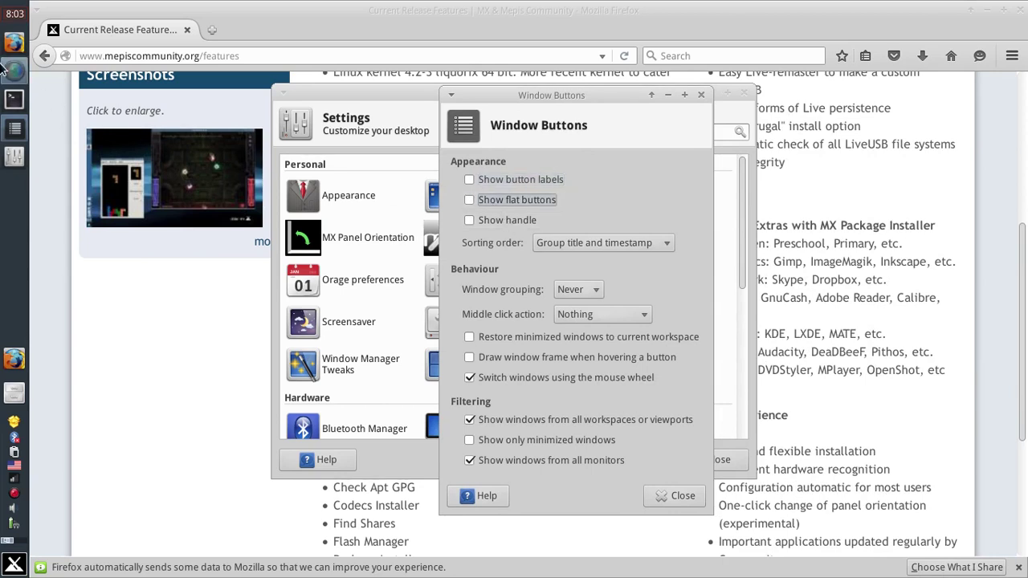
left_click(503, 200)
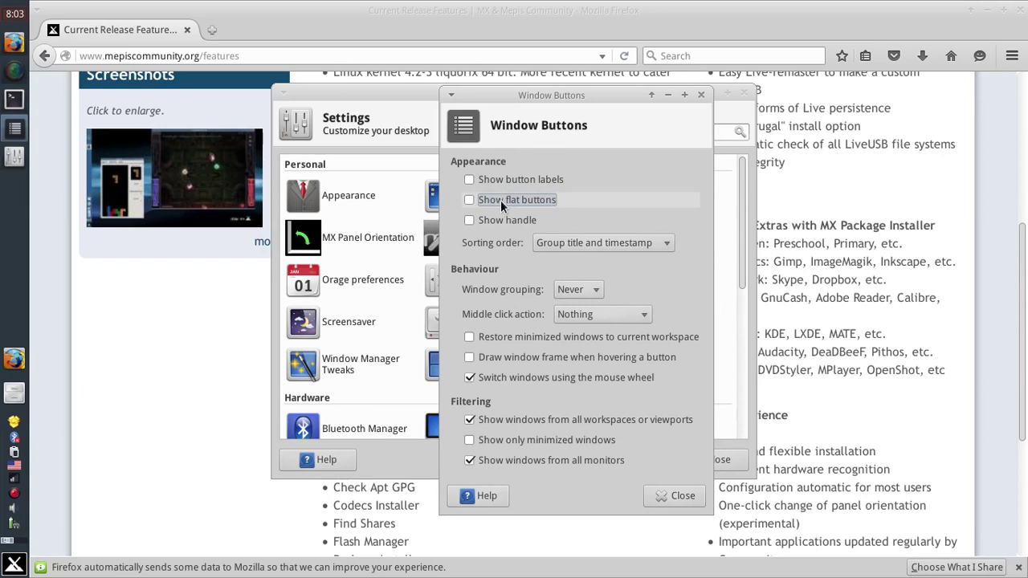
left_click(500, 200)
left_click(504, 221)
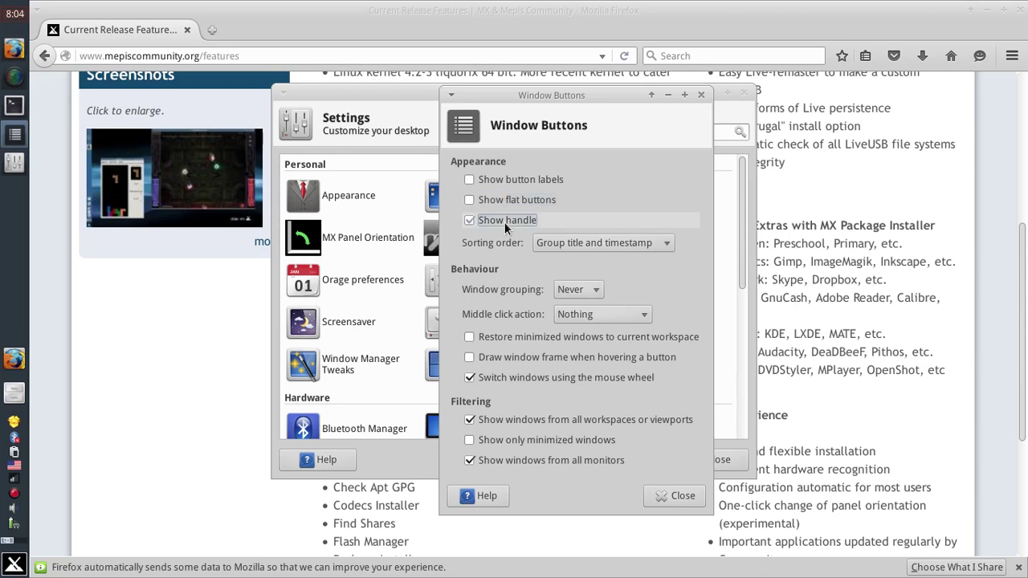
left_click(505, 222)
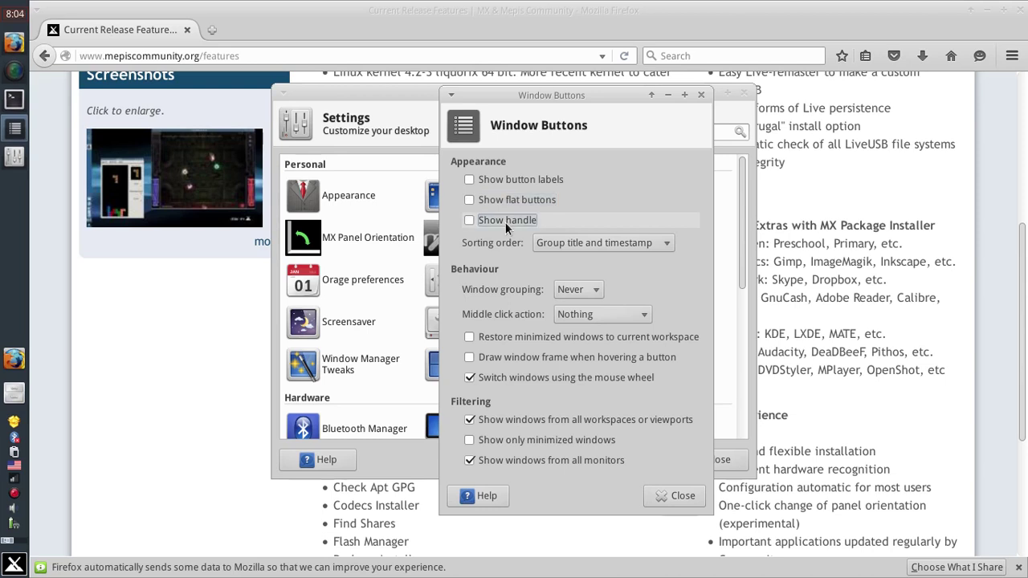
left_click(508, 181)
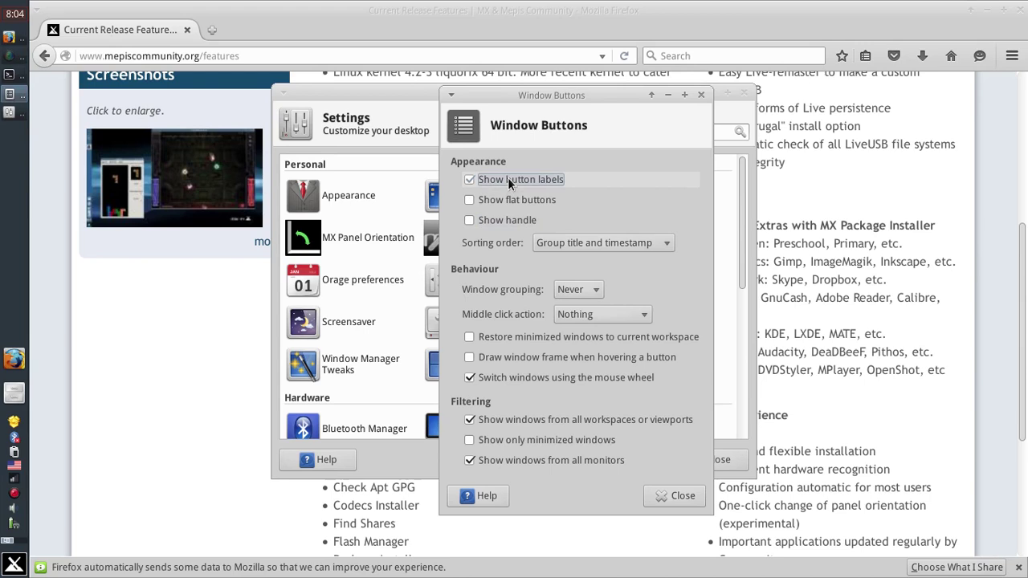
left_click(508, 180)
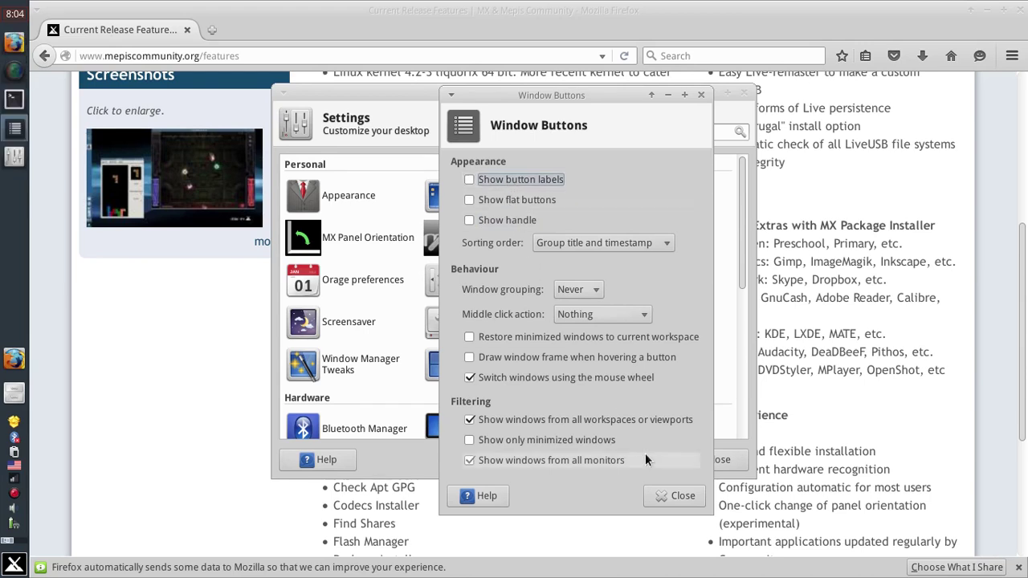
left_click(671, 497)
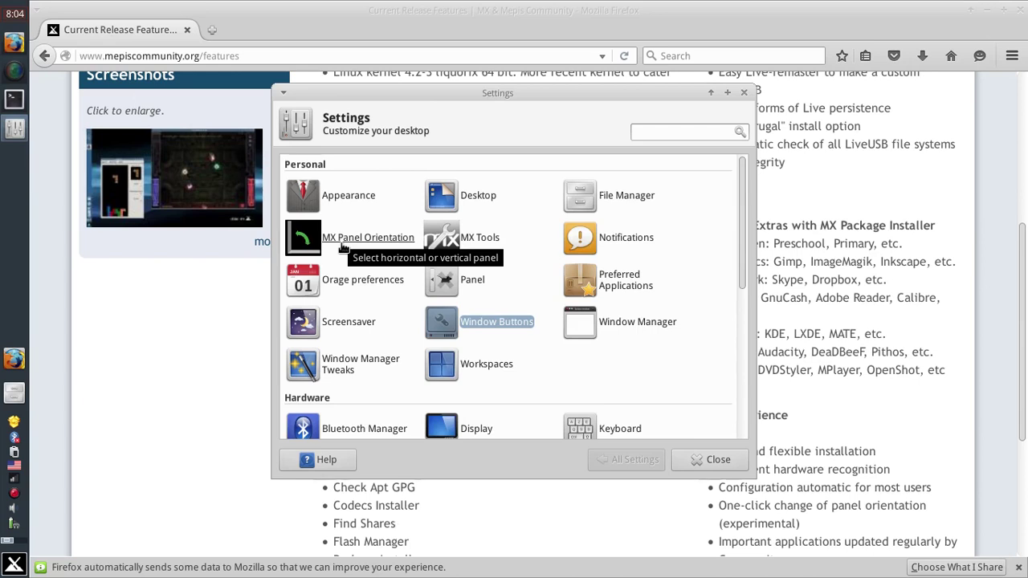
Switch the panel to the horizontal default layout, accepting the ~/.restore backup notice.
left_click(343, 246)
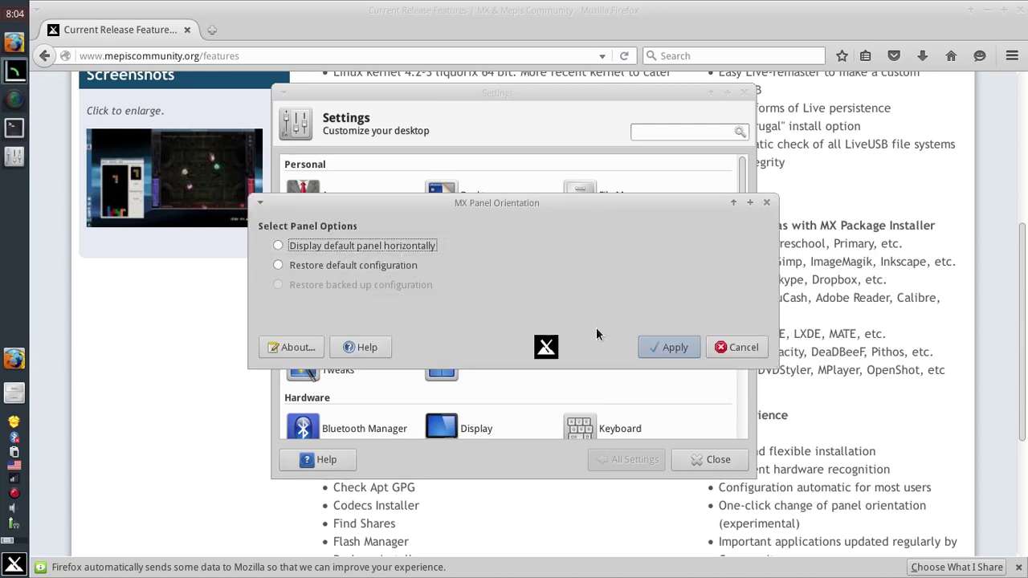
left_click(674, 351)
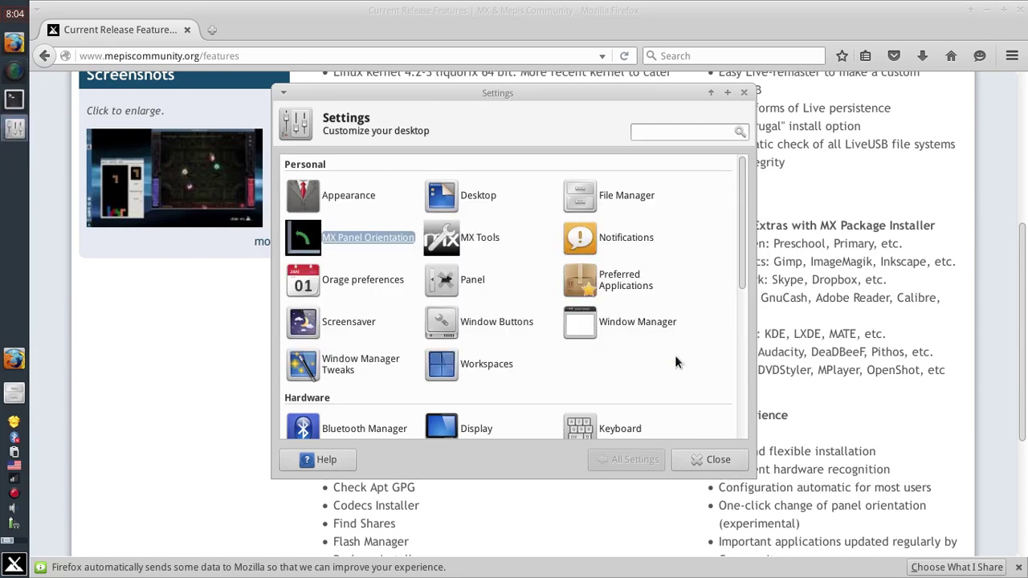
left_click(365, 238)
left_click(358, 245)
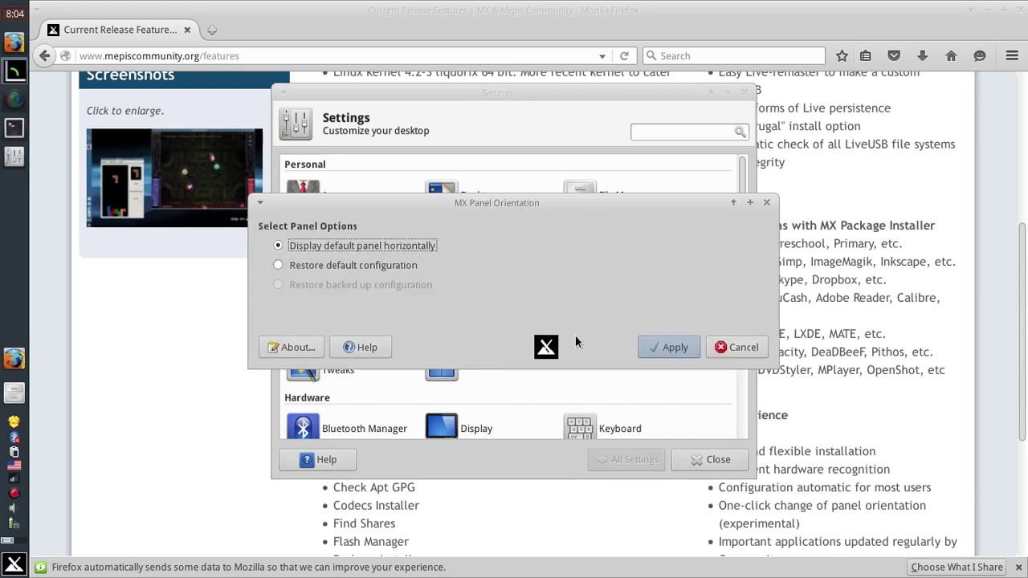
left_click(658, 347)
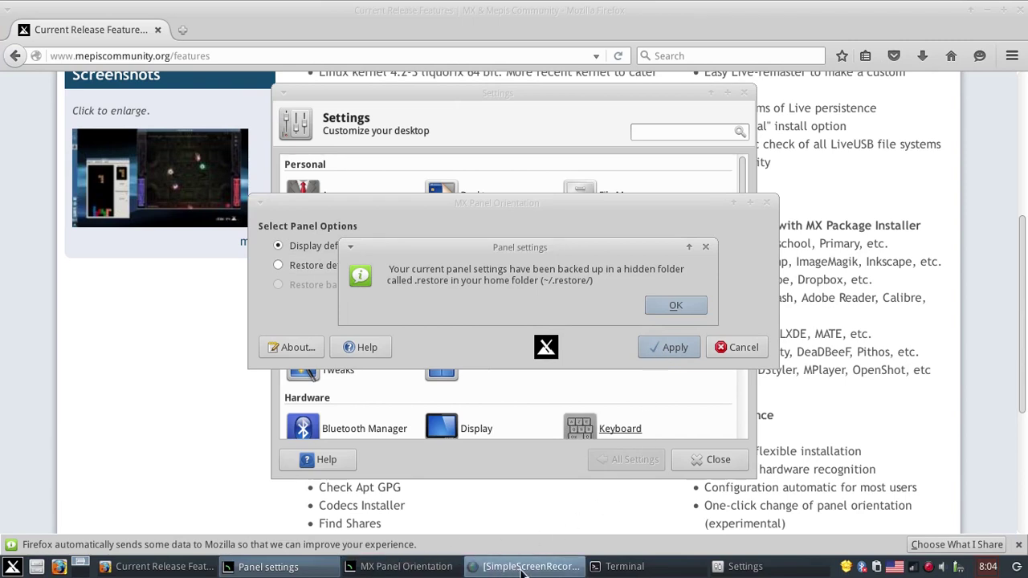
left_click(676, 306)
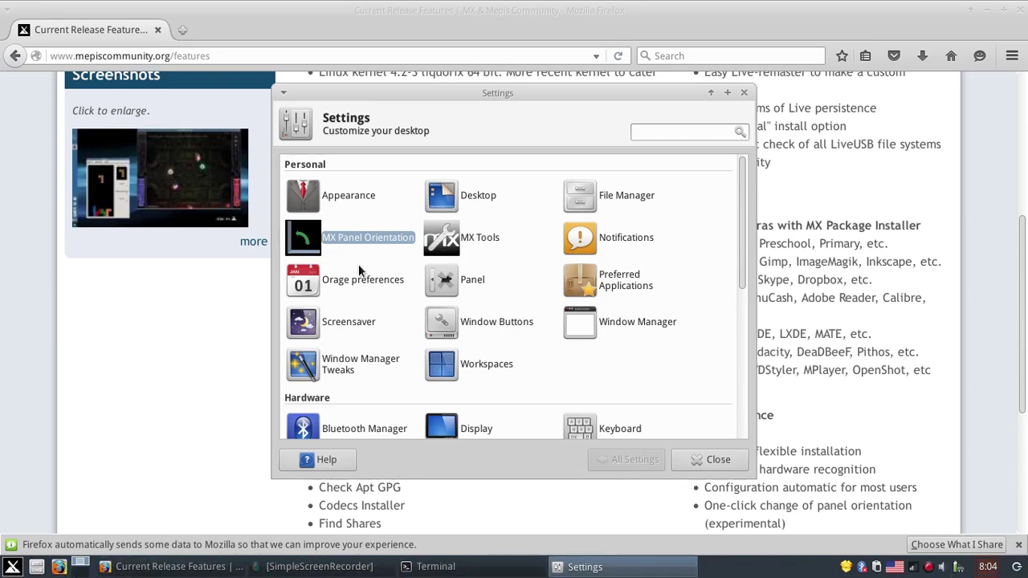
Restore the backed-up panel configuration to put the panel back vertically on the left.
left_click(346, 241)
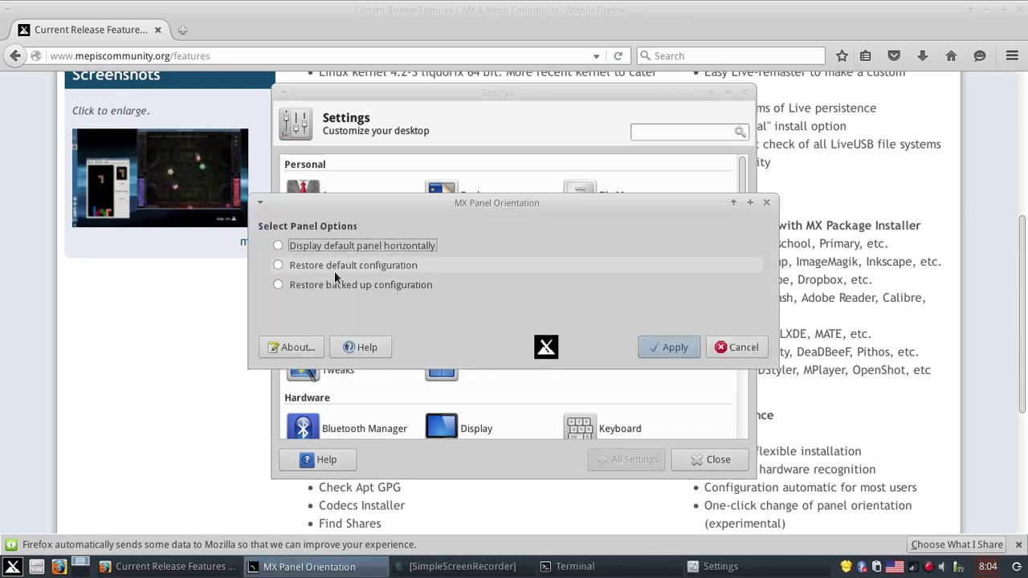
left_click(378, 286)
left_click(662, 348)
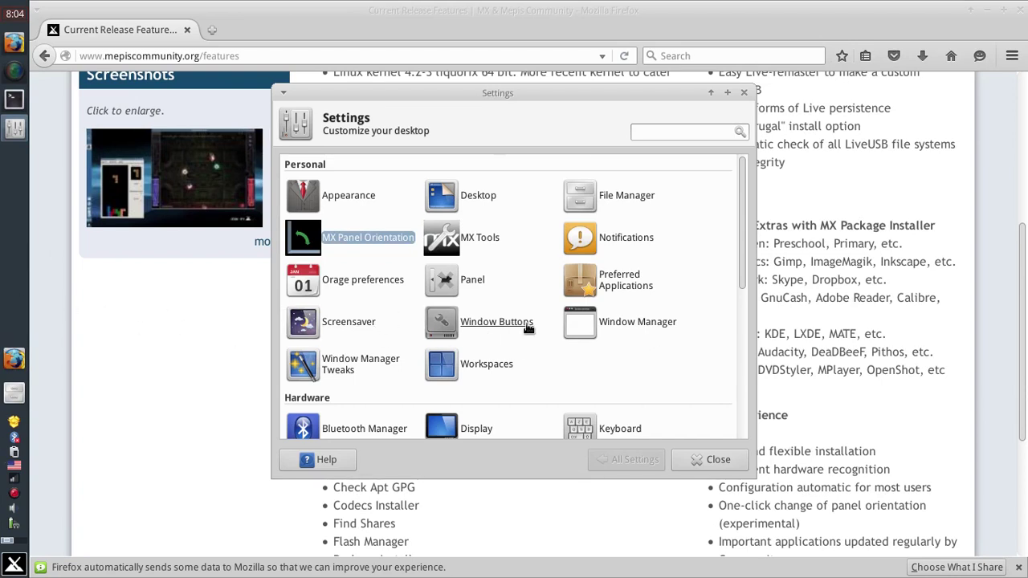
Close the Settings Manager and scroll the Firefox features page down to its User Experience list.
scroll(526, 329, "down", 2)
scroll(526, 329, "down", 4)
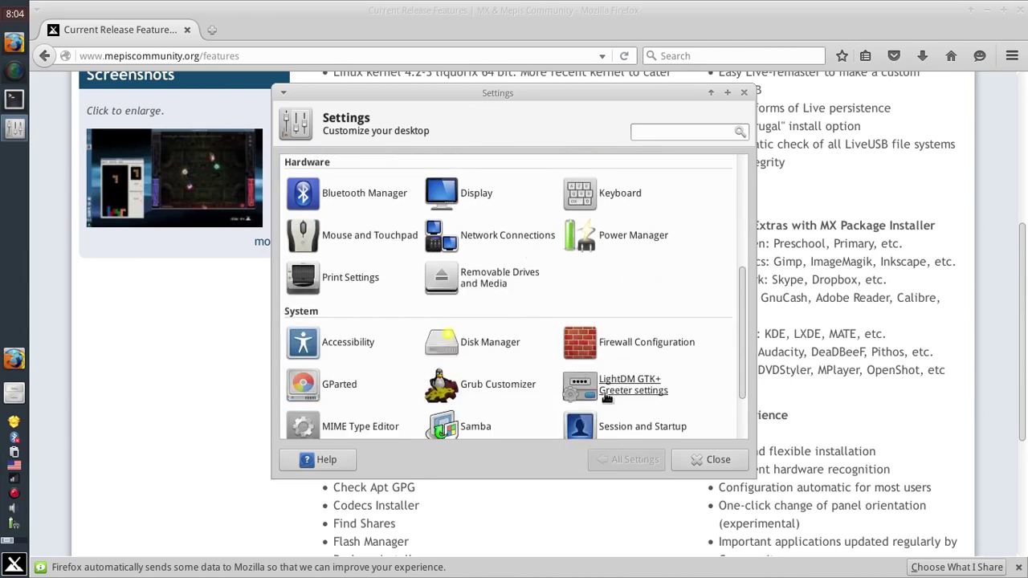
left_click(691, 454)
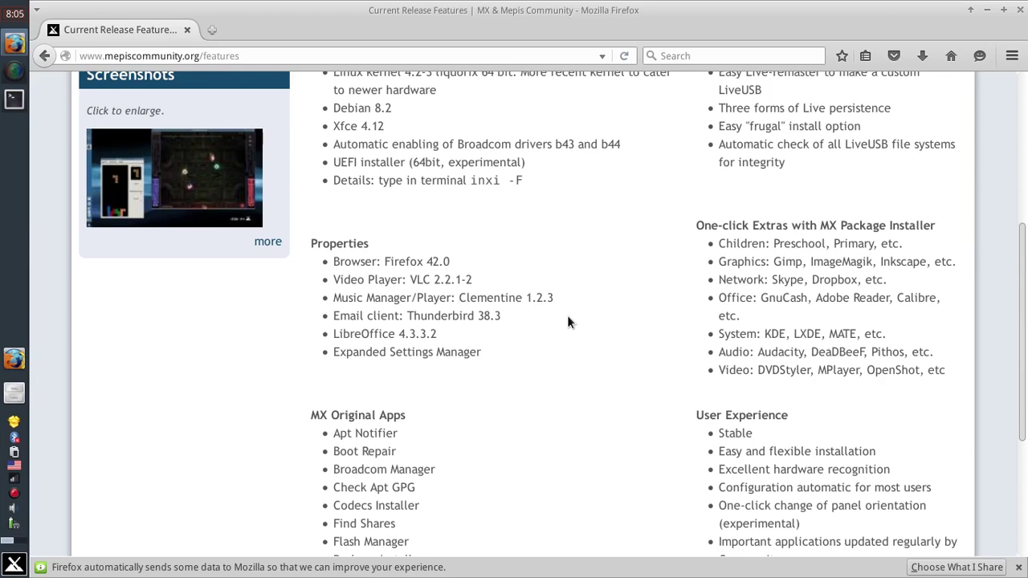
scroll(468, 359, "down", 5)
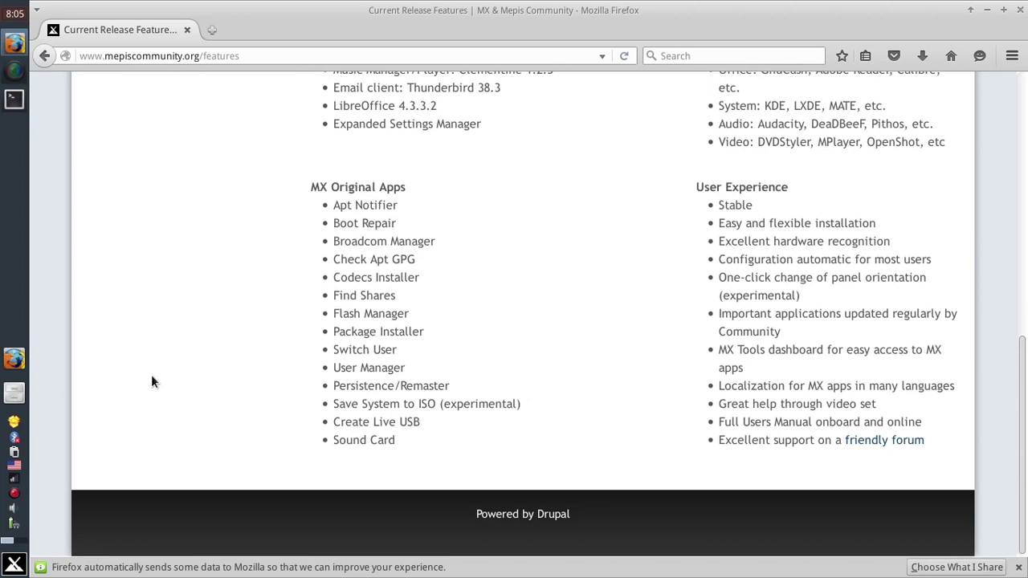
right_click(17, 425)
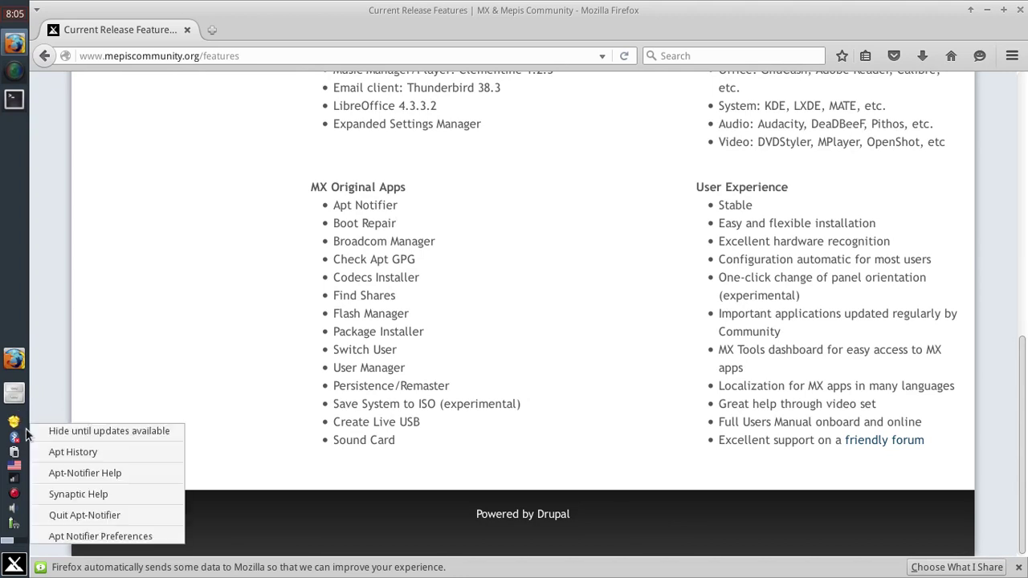
left_click(53, 449)
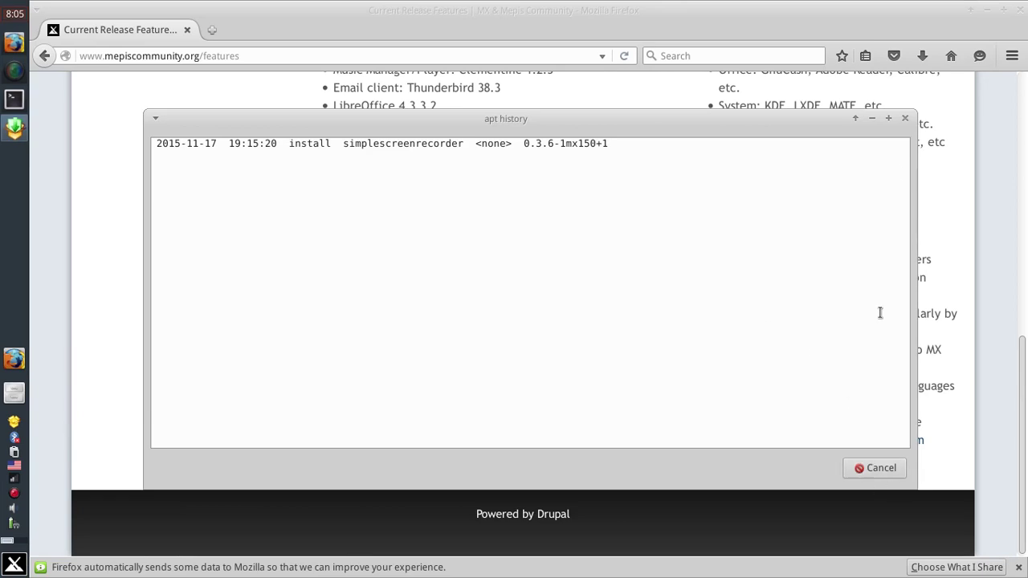
left_click(904, 120)
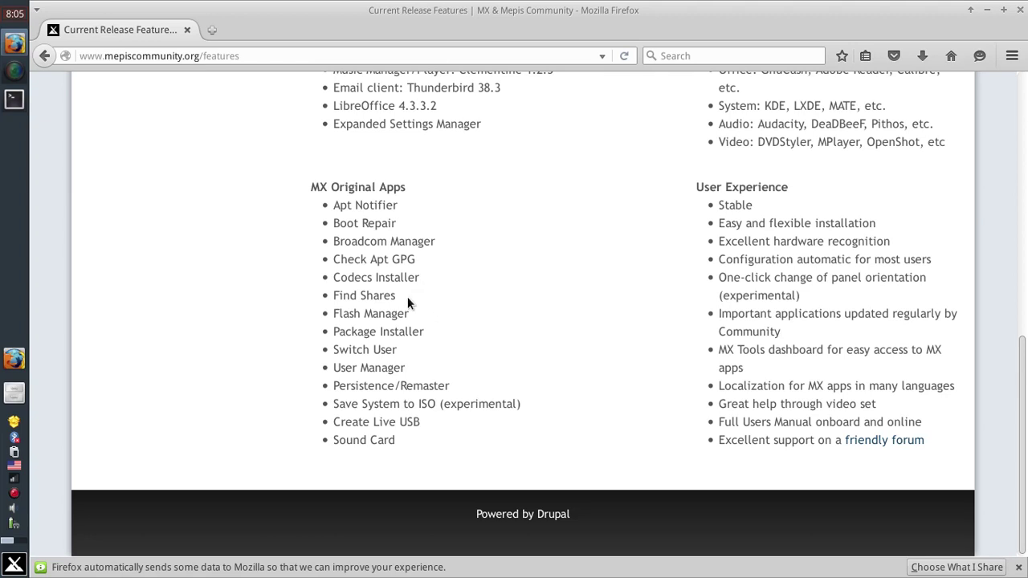
Launch MX Tools from the applications menu and move its window up and to the right.
left_click(15, 564)
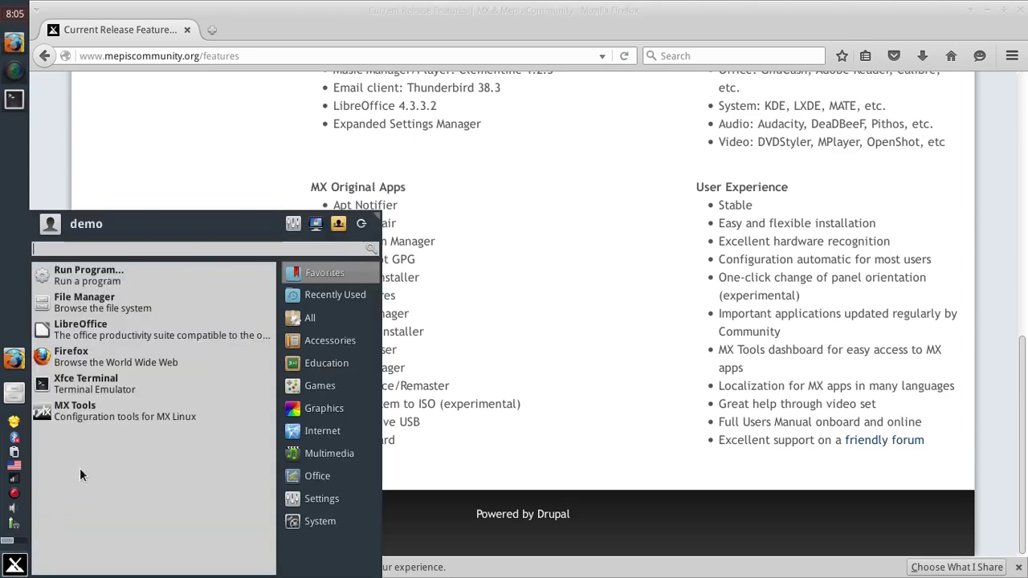
left_click(114, 416)
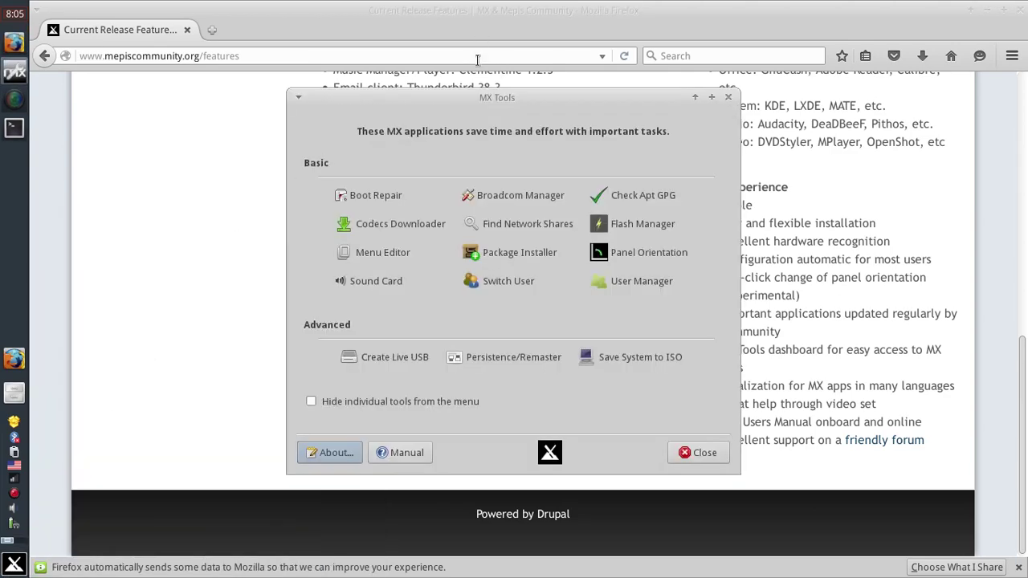
left_click_drag(487, 99, 686, 72)
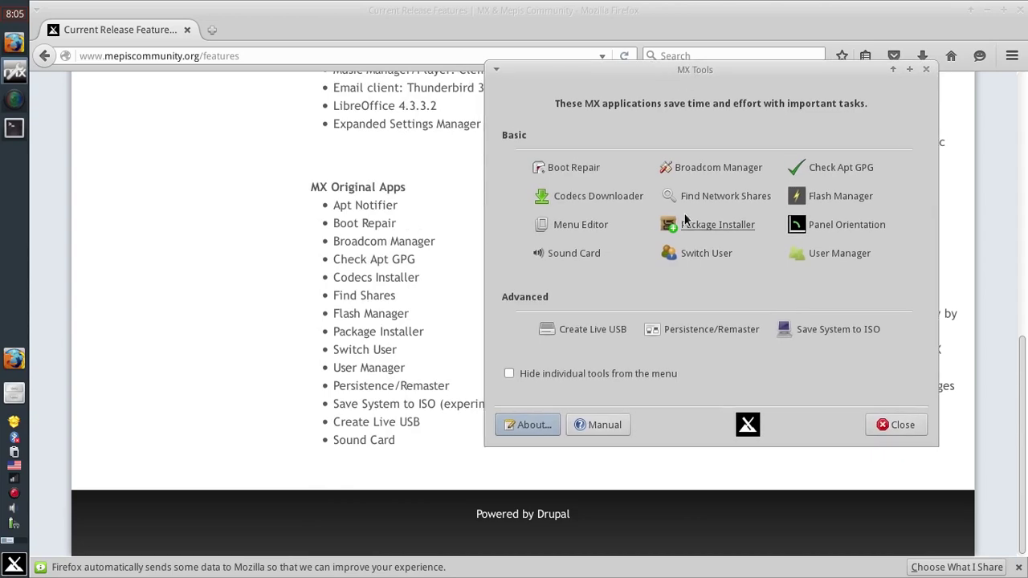
Run Flash Manager with the administrator password, review its Flash configuration, then close it.
left_click(840, 199)
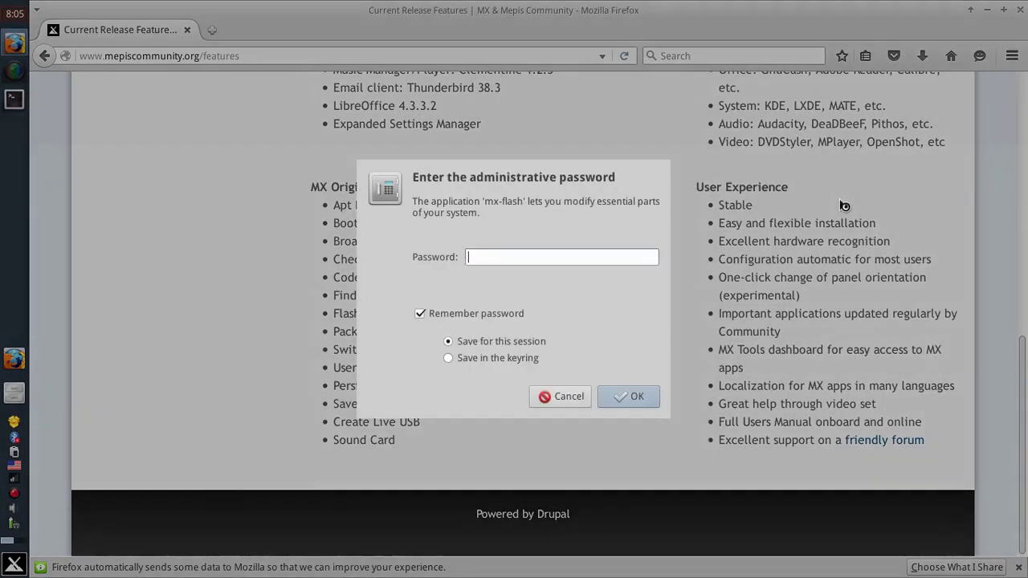
type("root")
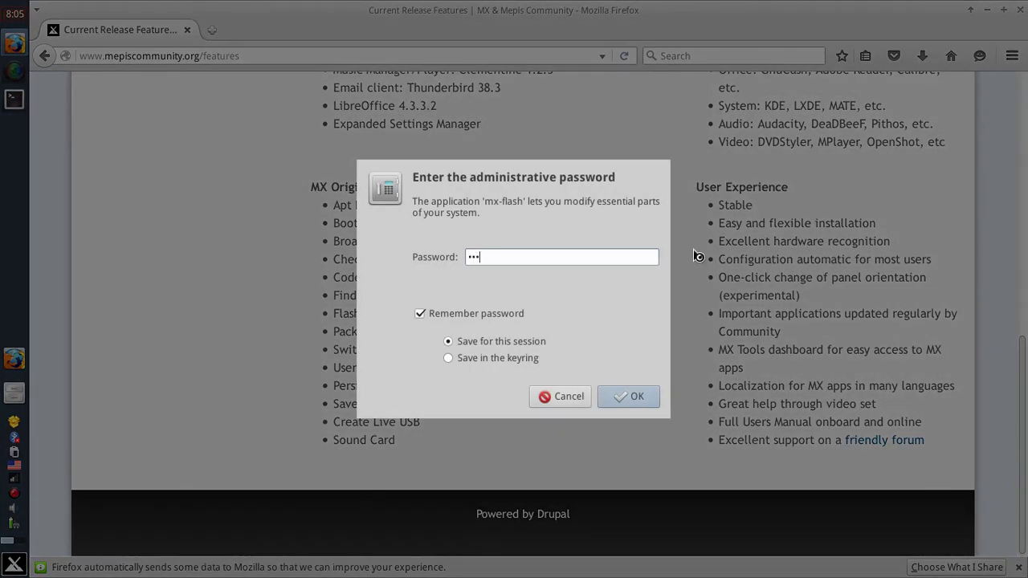
key("Return")
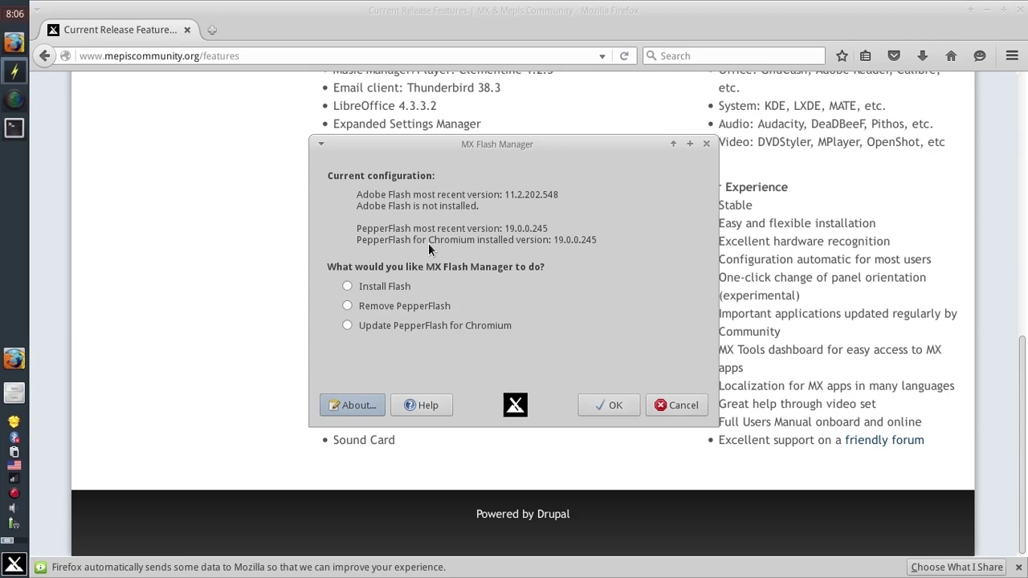
key("Escape")
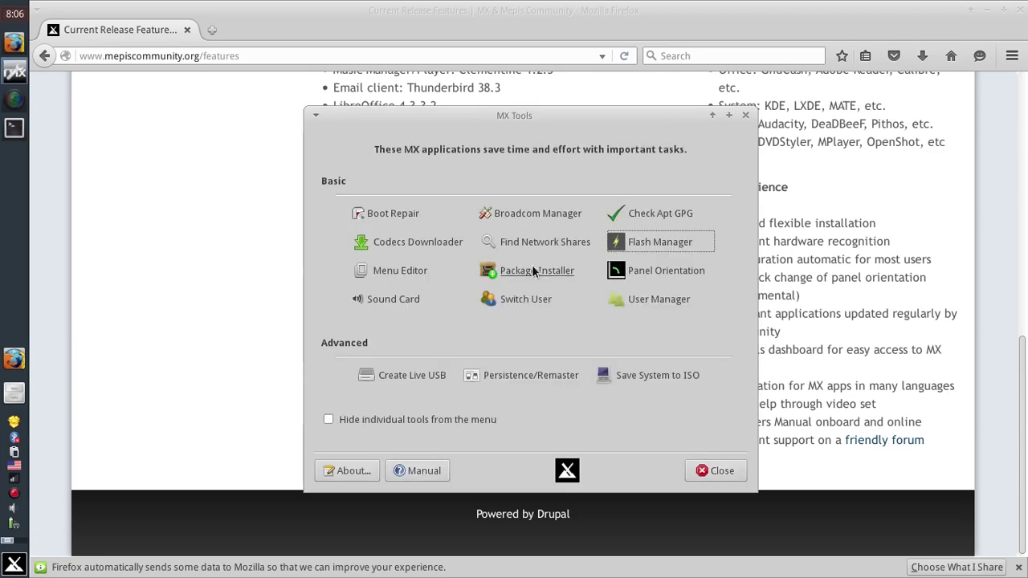
Launch MX Package Installer, dismiss the permissions notice, and expand the Children category to show its bundles.
left_click(534, 270)
left_click(630, 395)
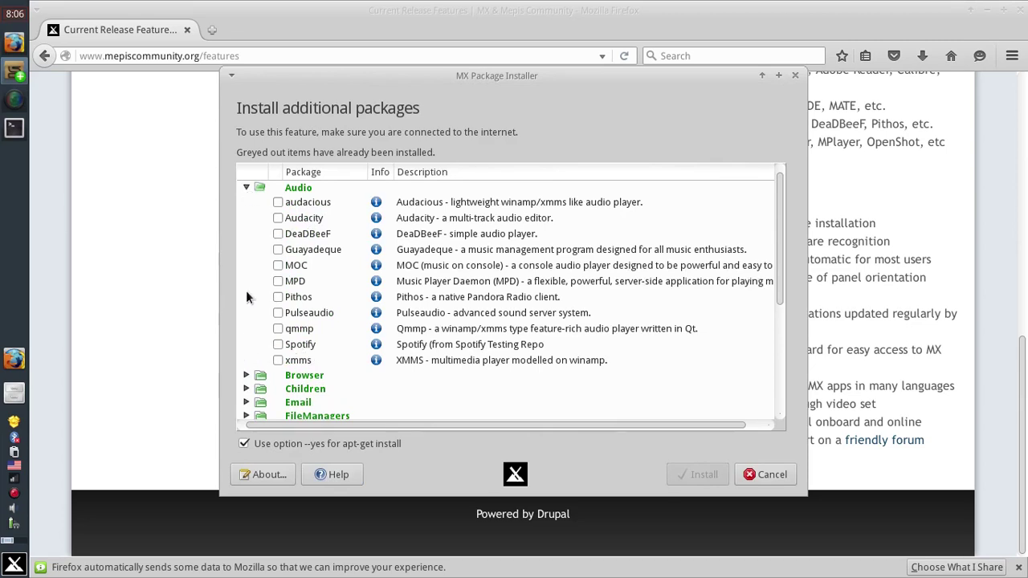
scroll(246, 297, "down", 2)
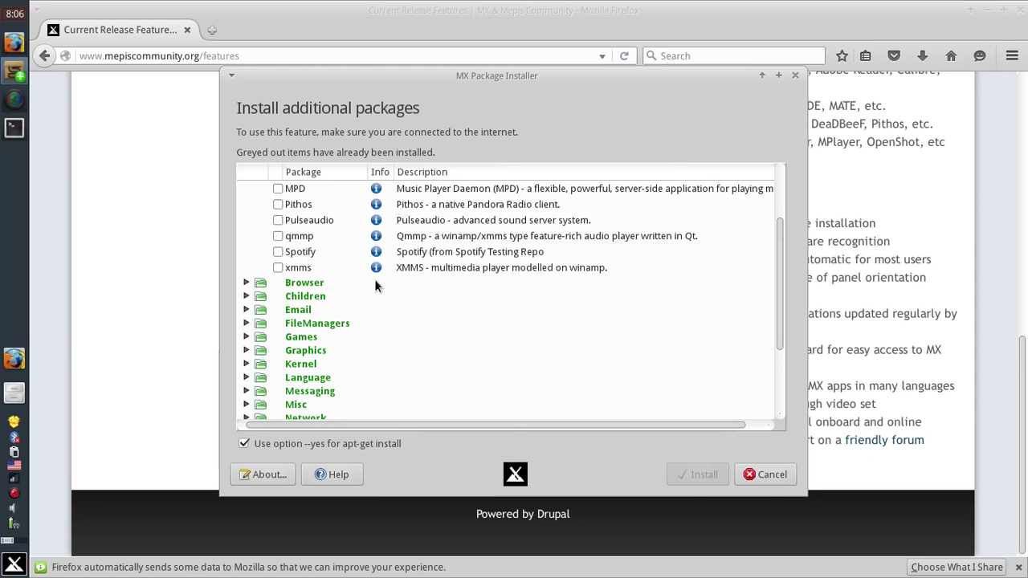
scroll(380, 281, "down", 3)
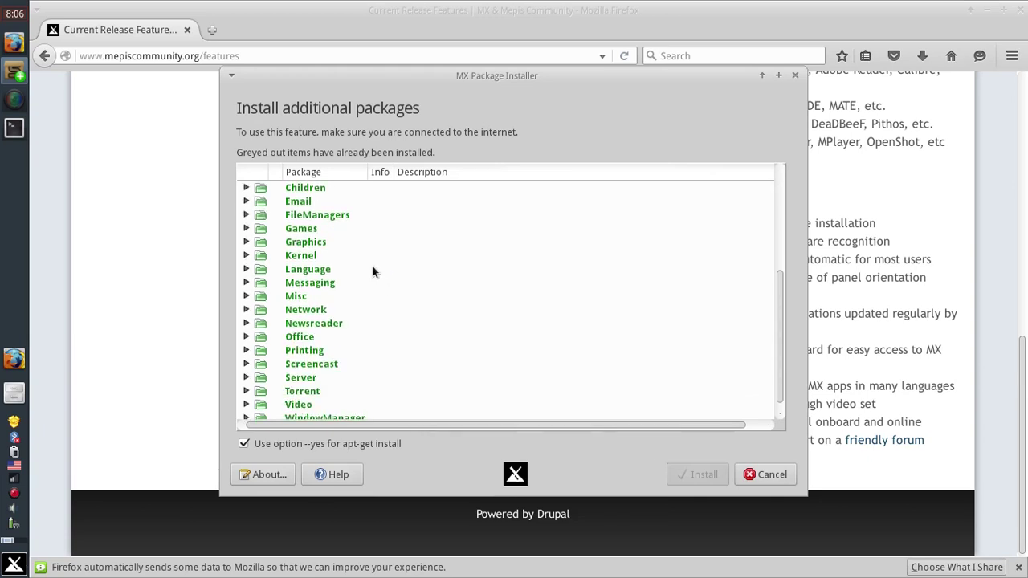
scroll(372, 272, "up", 1)
left_click(247, 233)
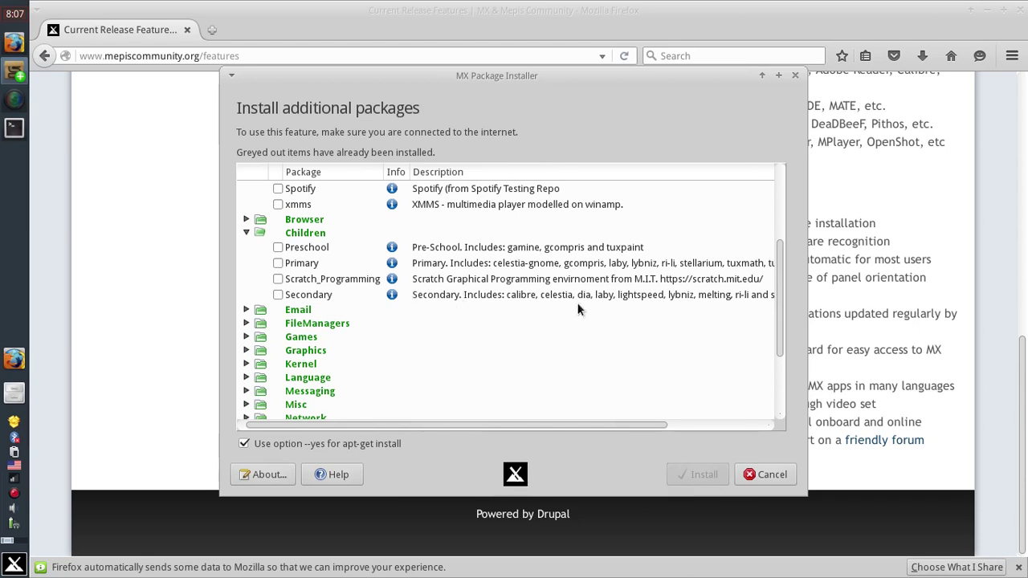
scroll(368, 270, "down", 2)
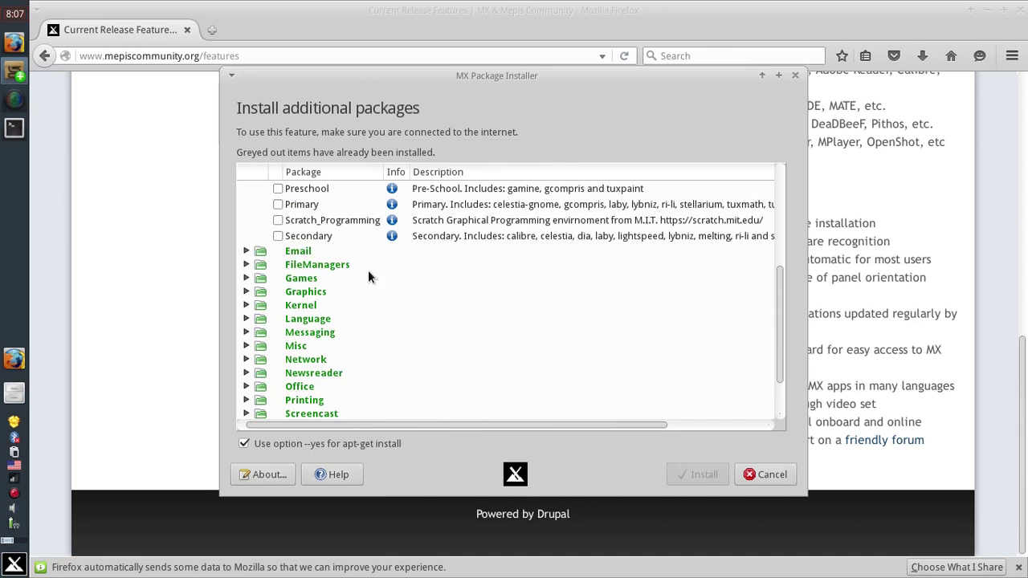
Expand the Kernel and Games categories, scroll to Misc, and cancel the installer with nothing installed.
left_click(247, 304)
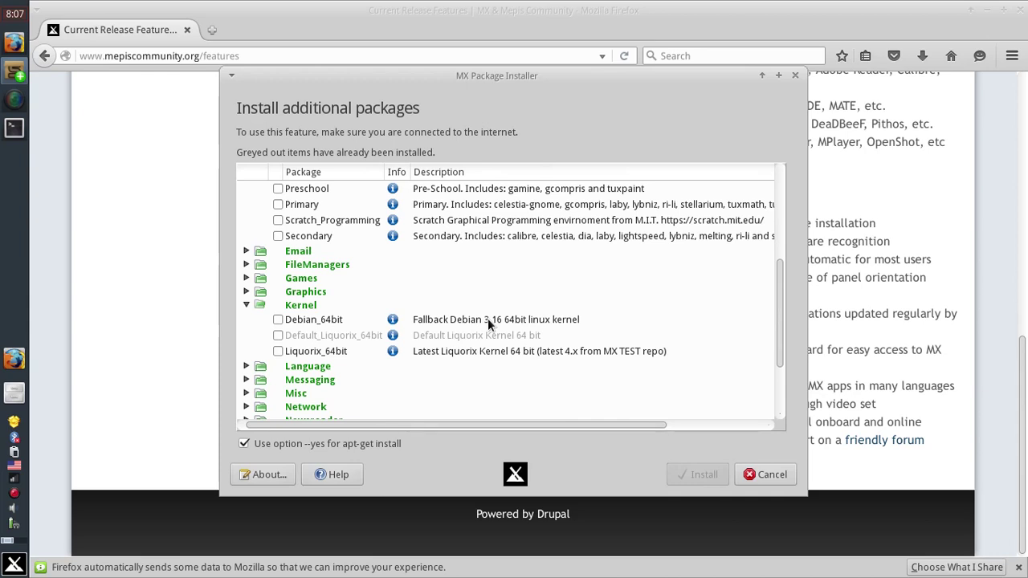
left_click(247, 278)
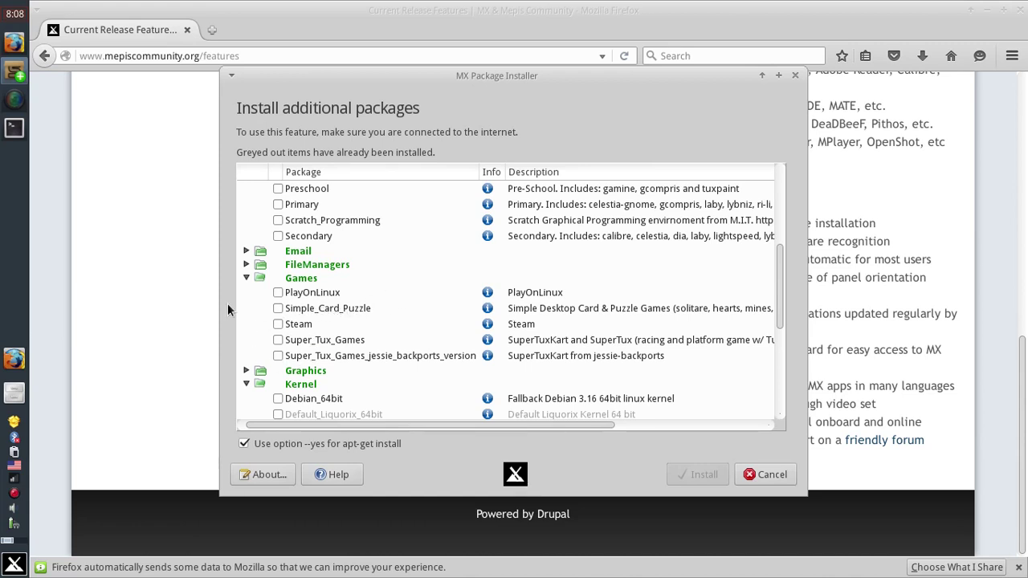
scroll(277, 309, "down", 5)
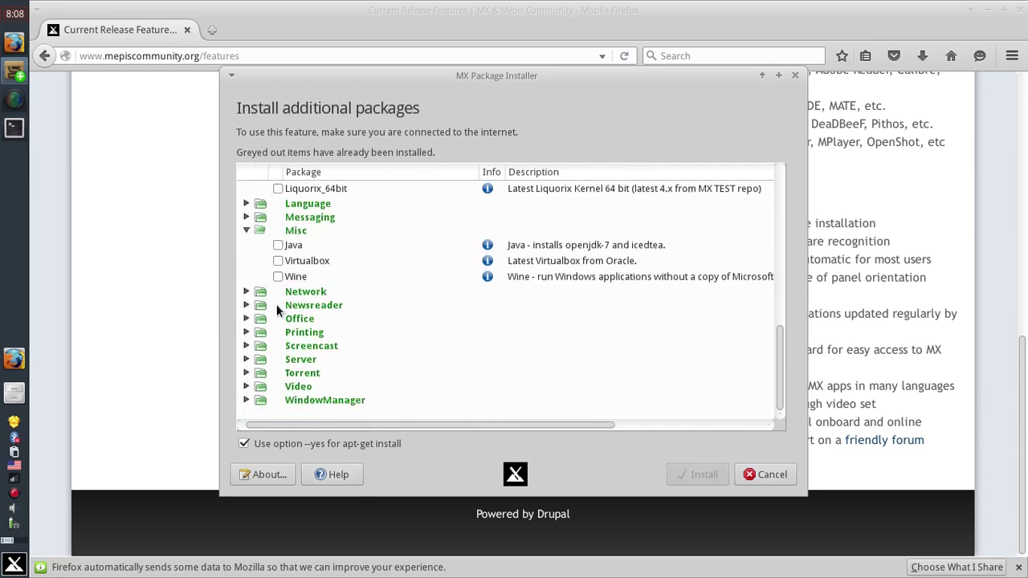
left_click(766, 478)
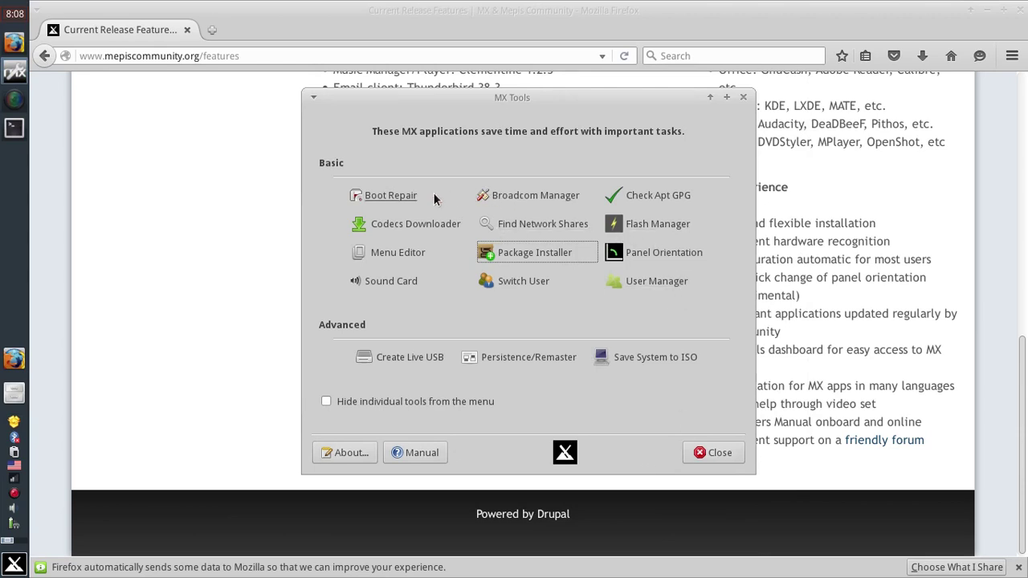
Open and close the Menu Editor, then close the MX Tools dashboard.
left_click(379, 253)
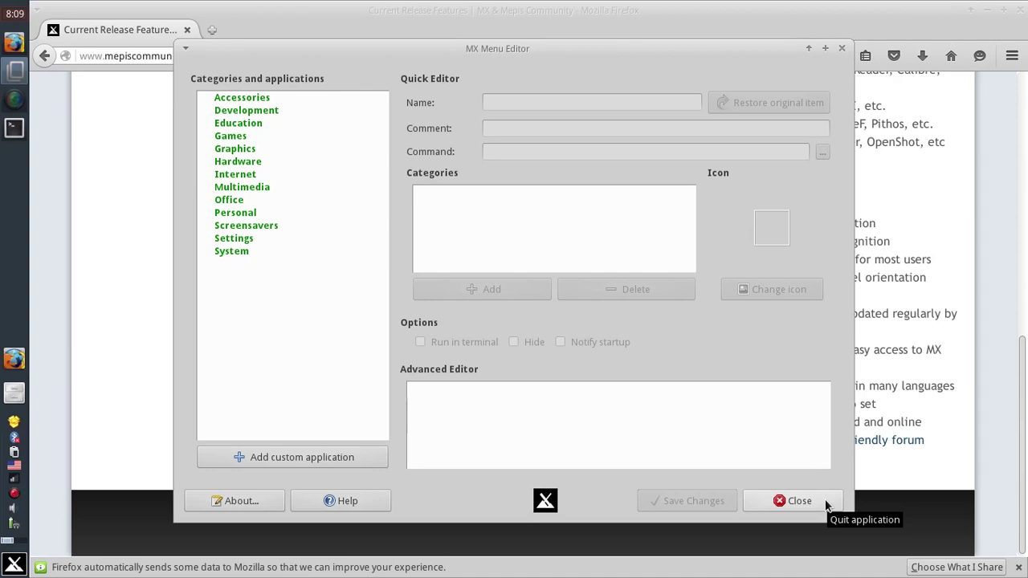
left_click(828, 504)
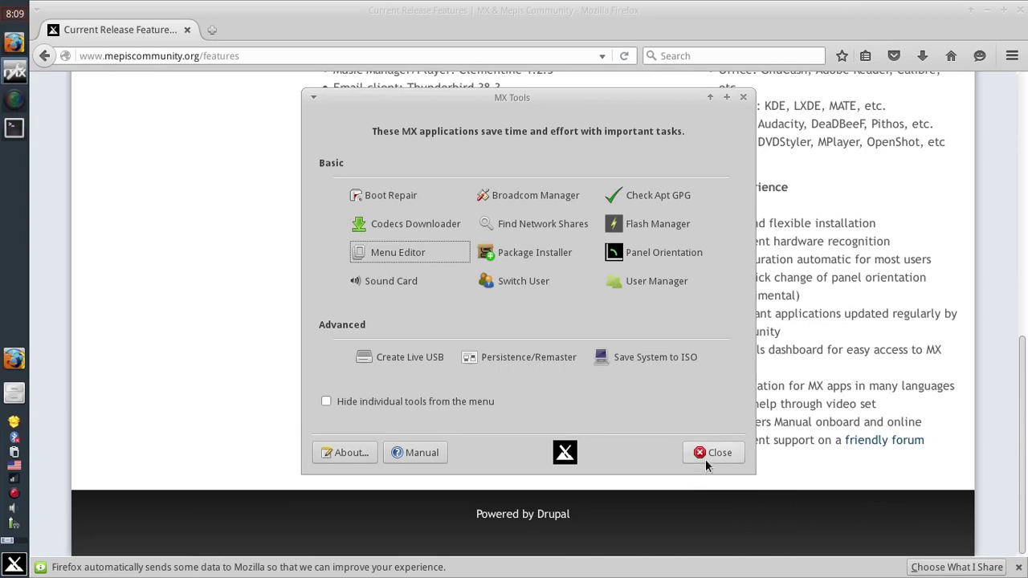
left_click(706, 461)
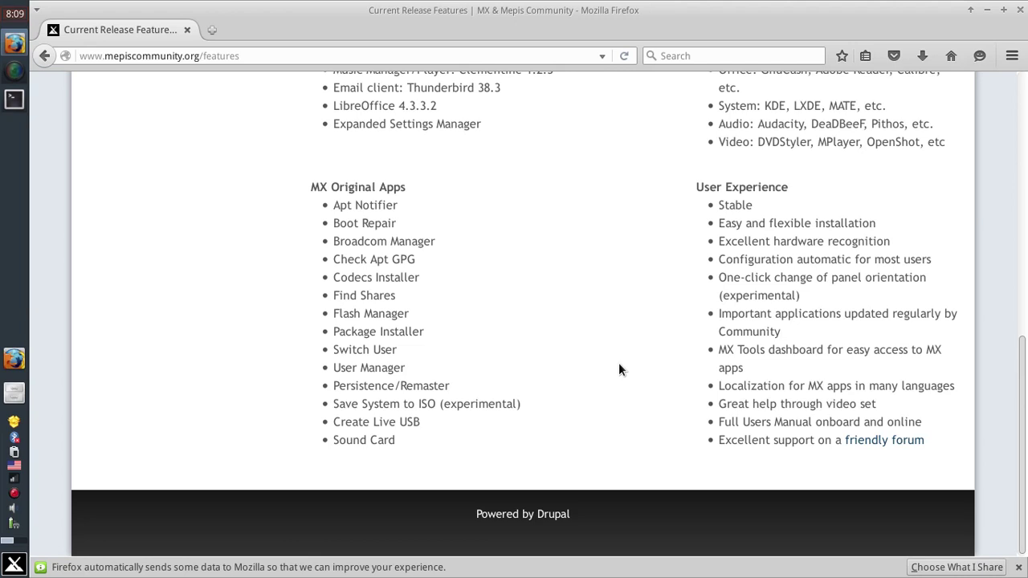
Scroll Firefox to the top, then browse the Whisker menu's Internet, Graphics, Games, Education, Accessories, Office and Settings categories.
scroll(619, 363, "up", 1)
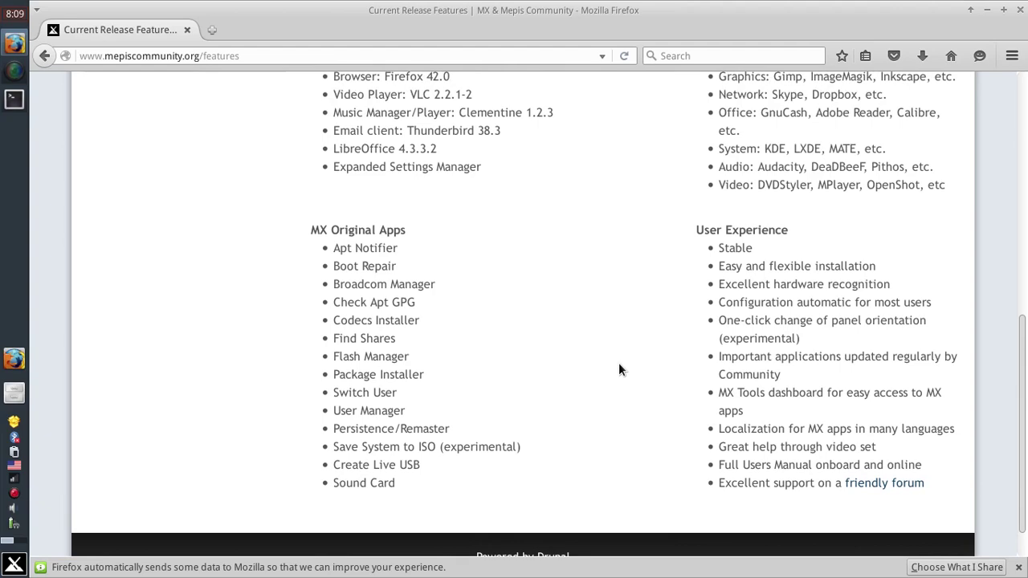
scroll(620, 364, "up", 7)
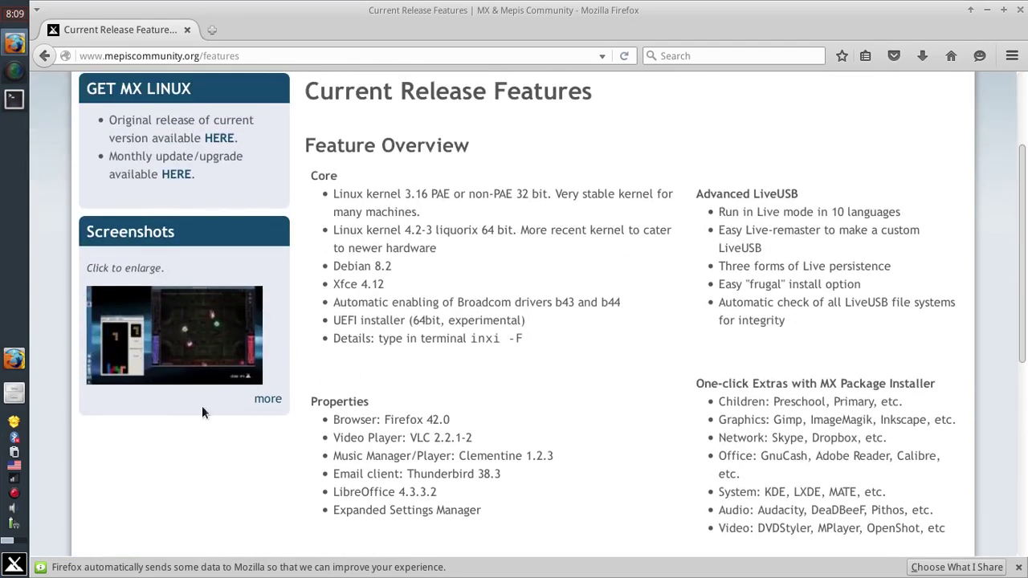
left_click(16, 564)
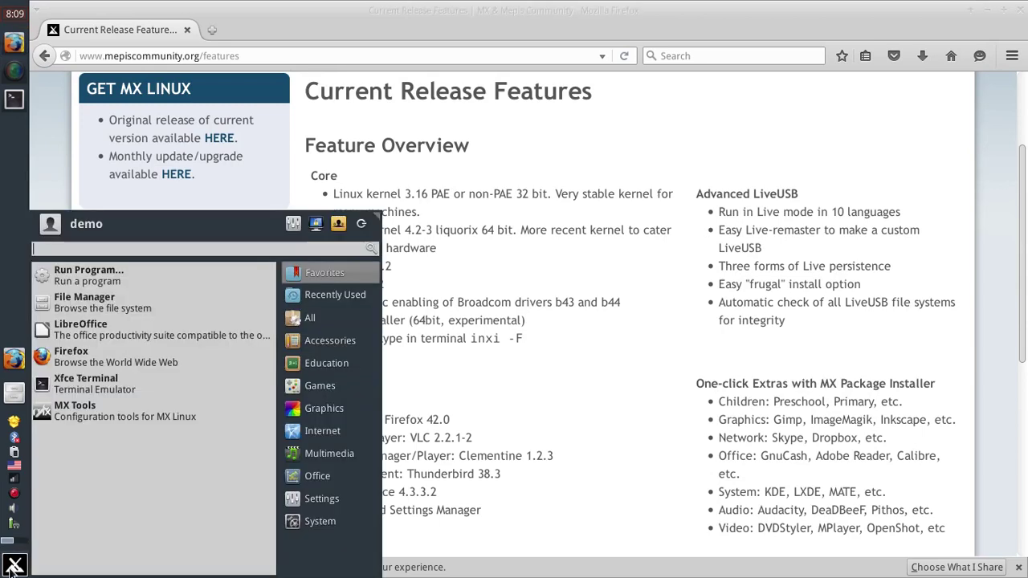
left_click(336, 431)
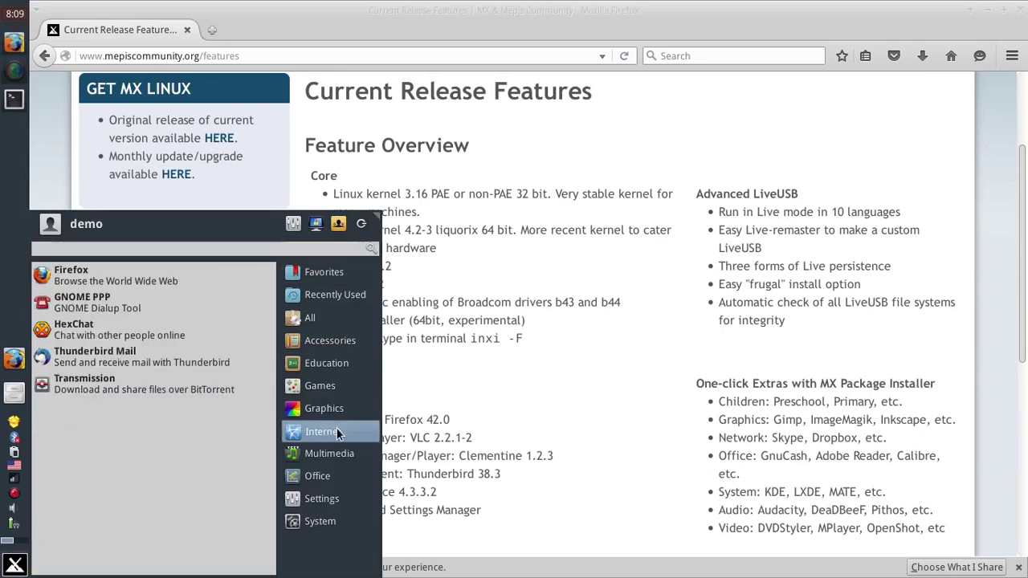
left_click(339, 412)
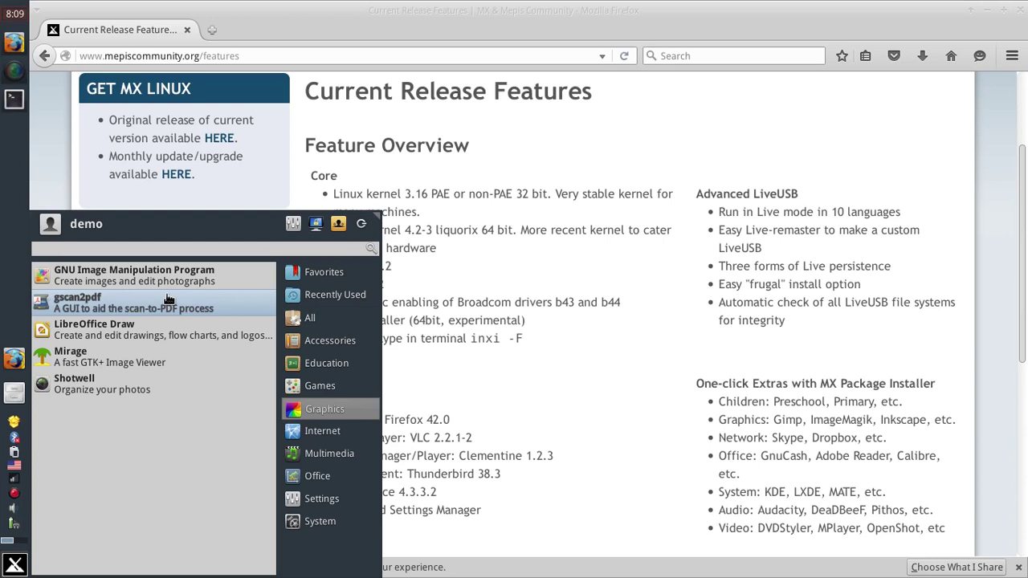
left_click(316, 390)
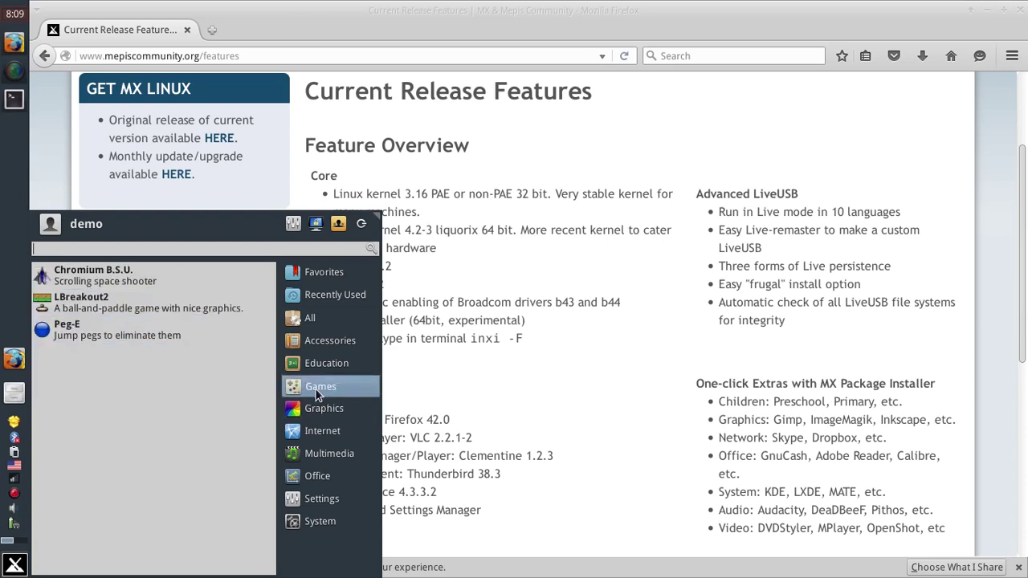
left_click(327, 372)
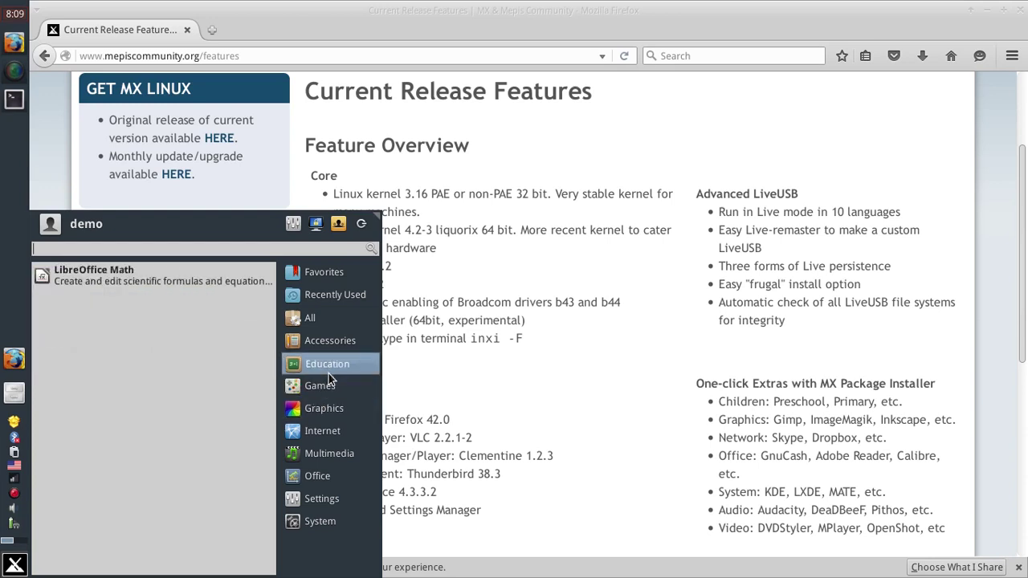
left_click(334, 339)
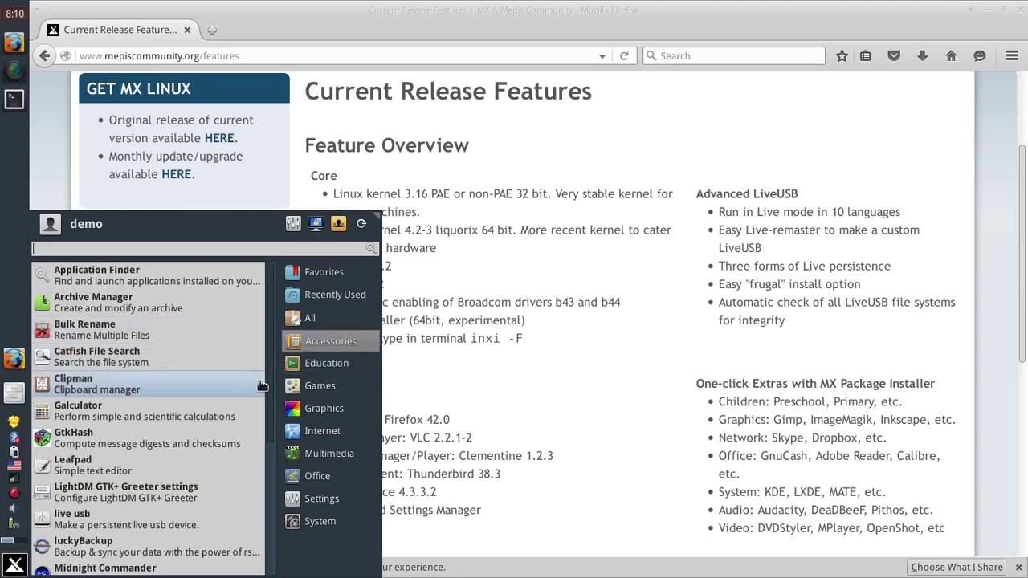
mouse_move(327, 477)
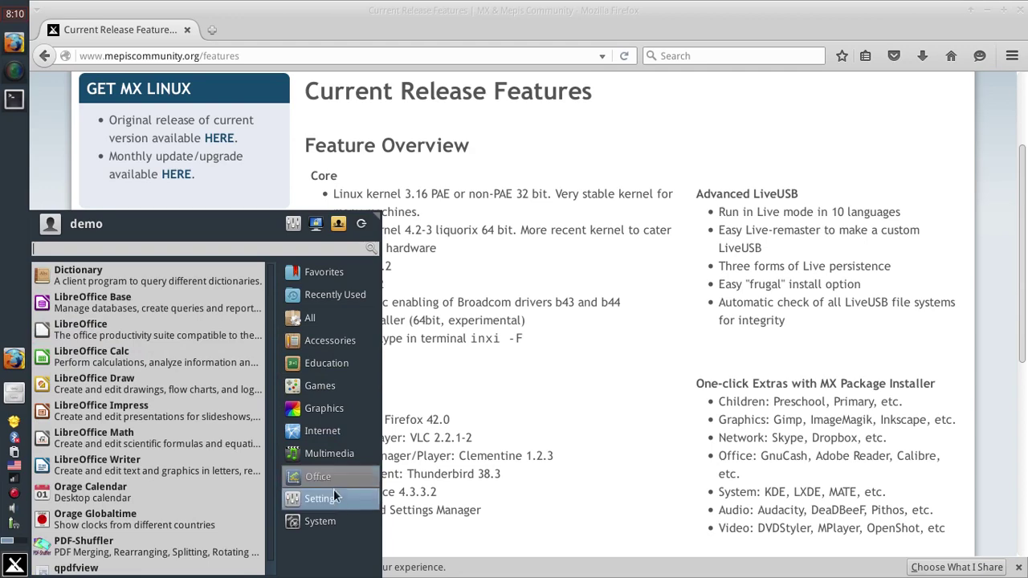
mouse_move(337, 498)
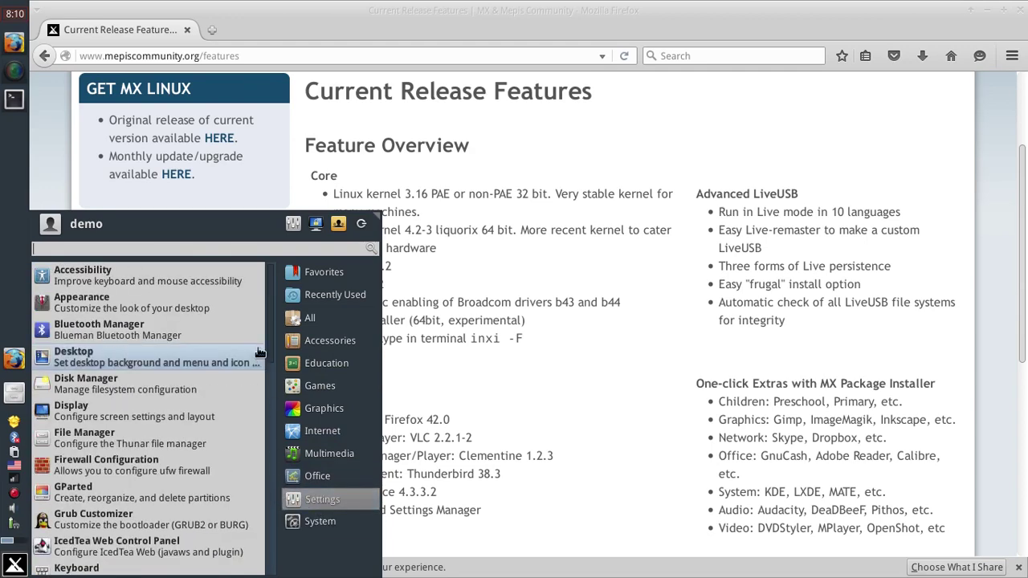
left_click_drag(267, 342, 266, 424)
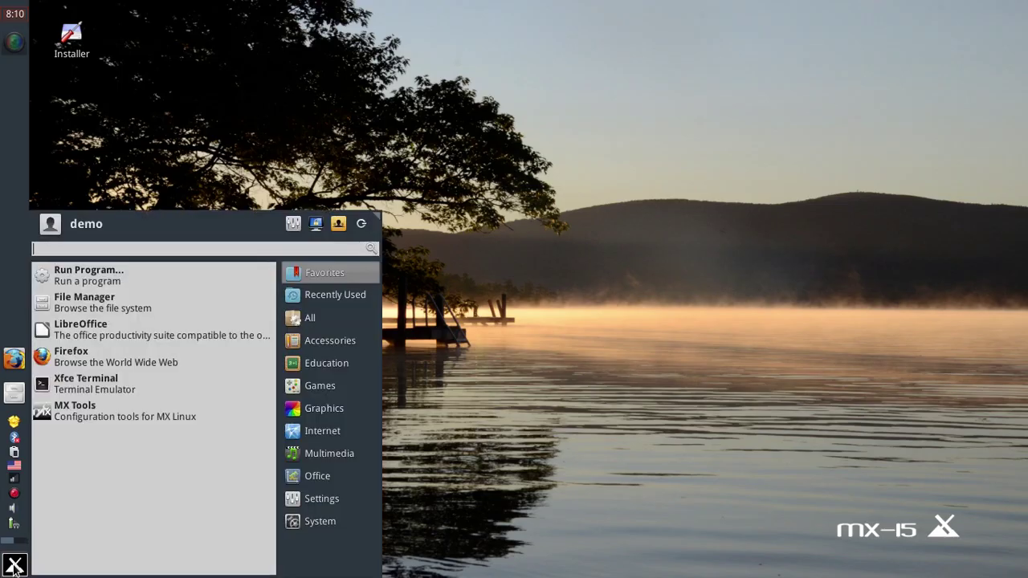
Search the Whisker menu for 'appear' and launch the Appearance settings.
type("appear")
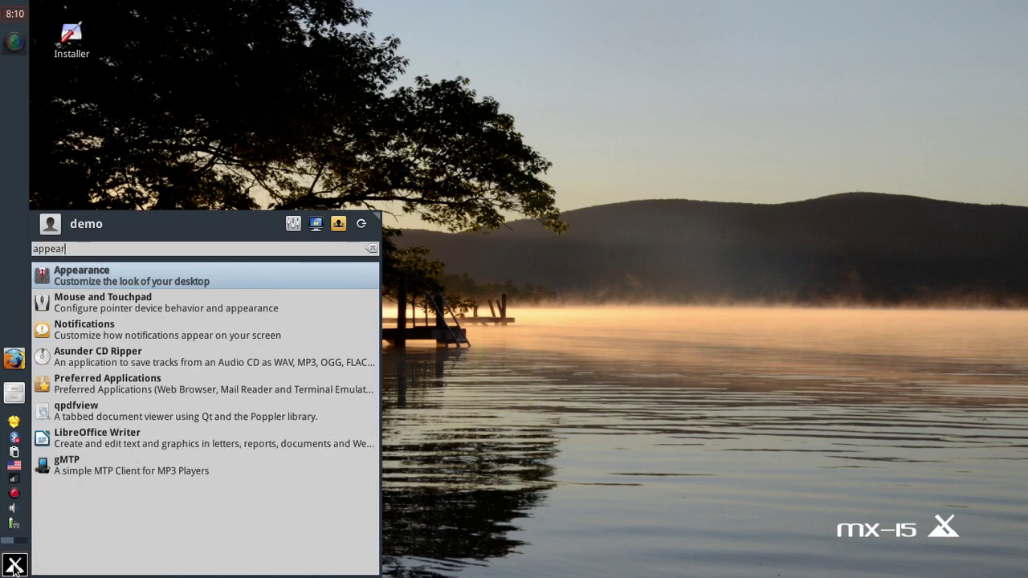
key("Return")
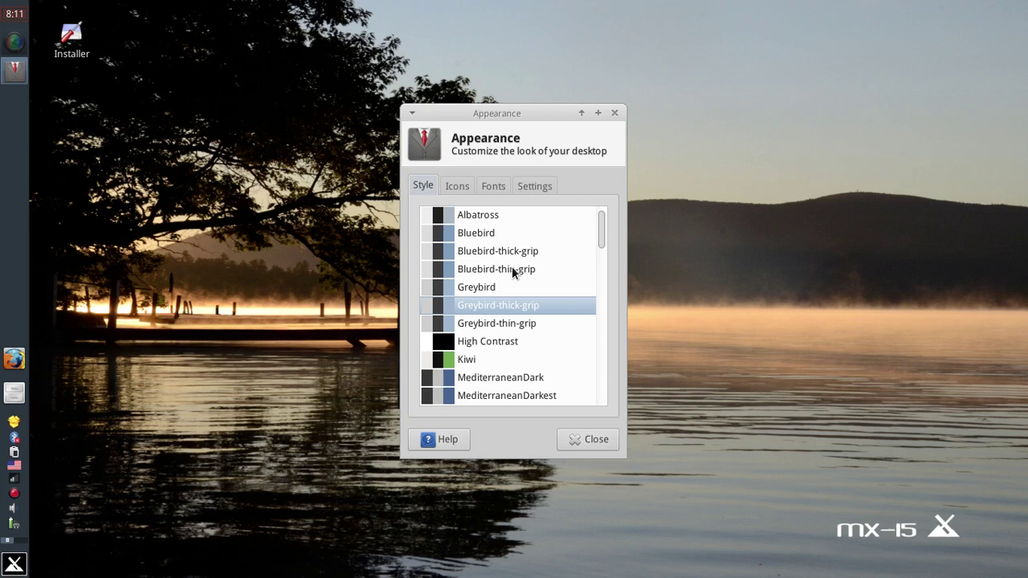
left_click(14, 394)
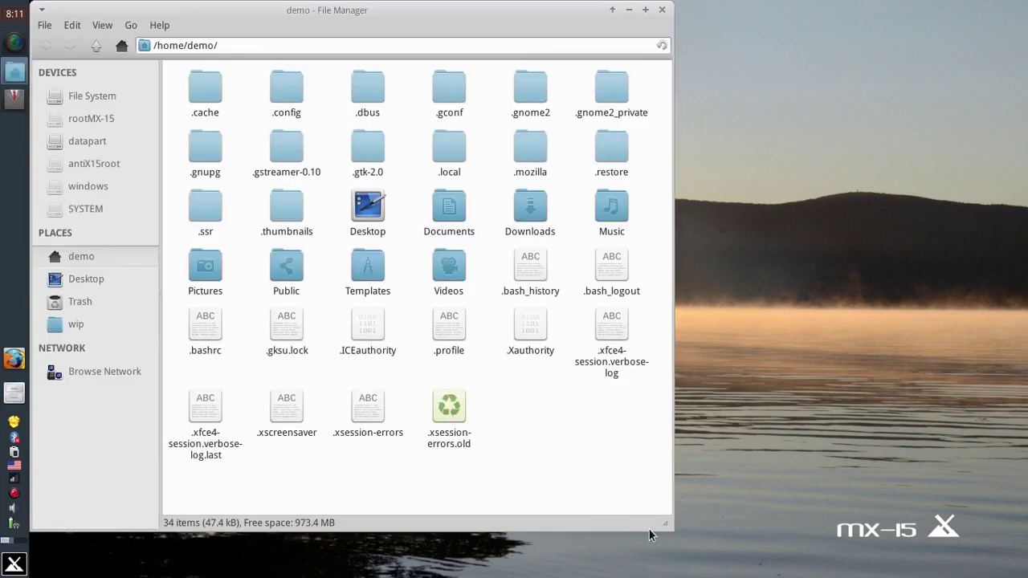
left_click_drag(665, 527, 741, 493)
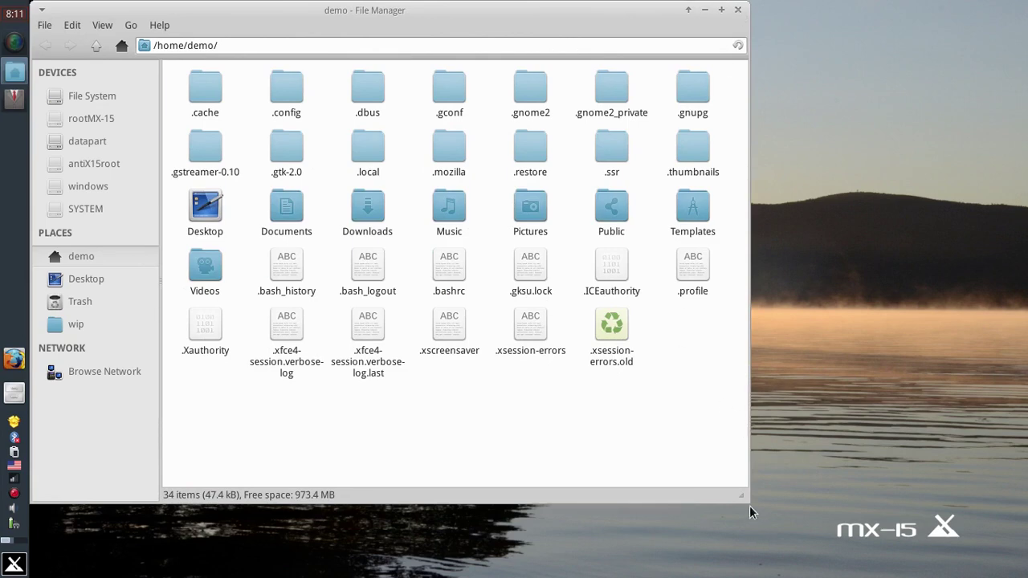
left_click(738, 12)
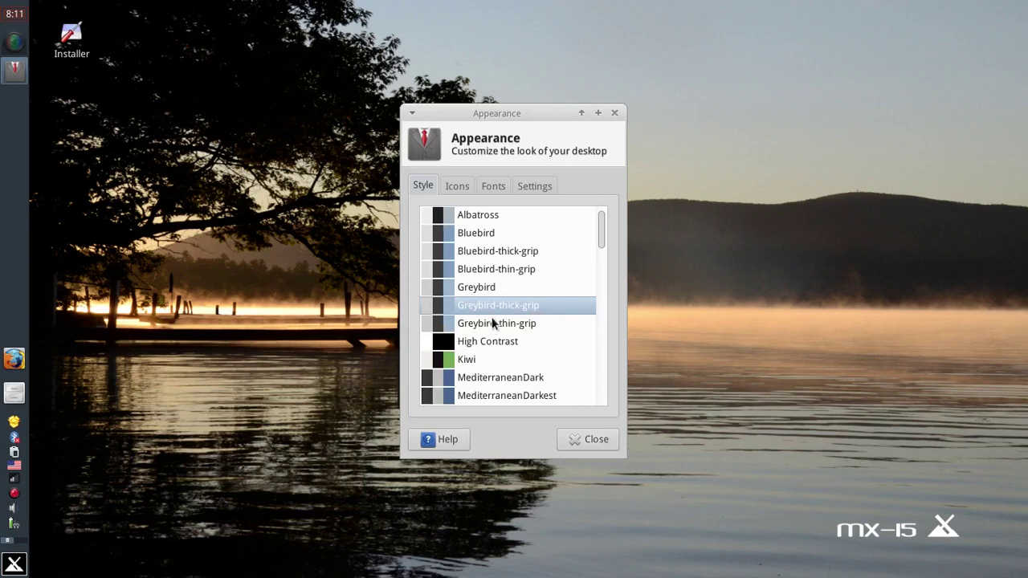
left_click(15, 564)
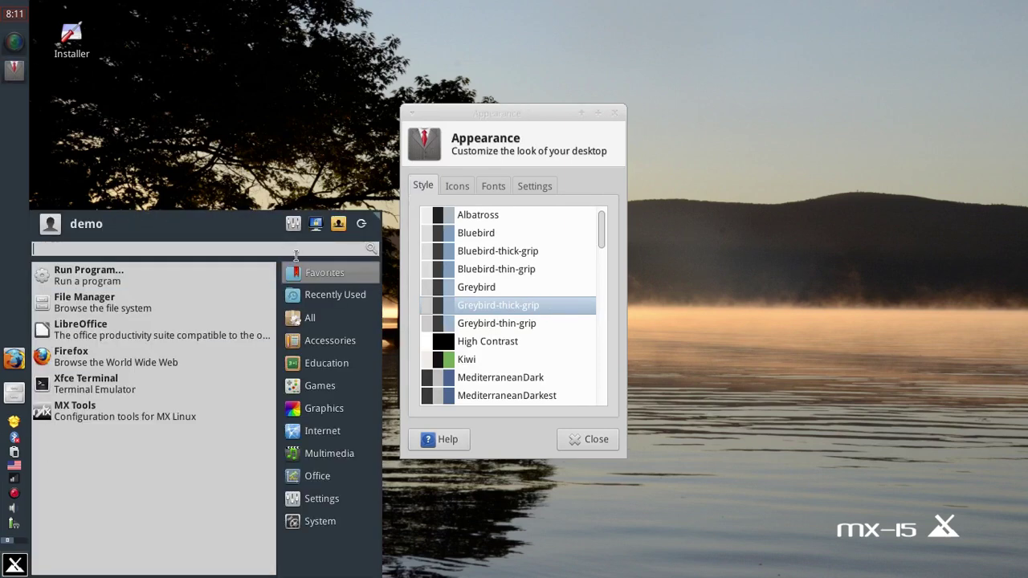
left_click(492, 251)
left_click(490, 251)
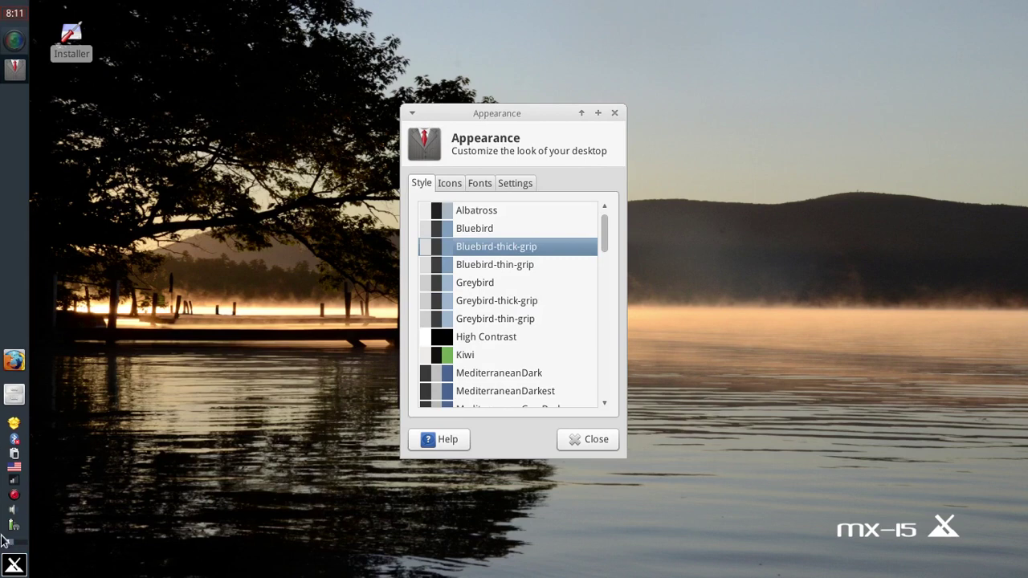
left_click(12, 567)
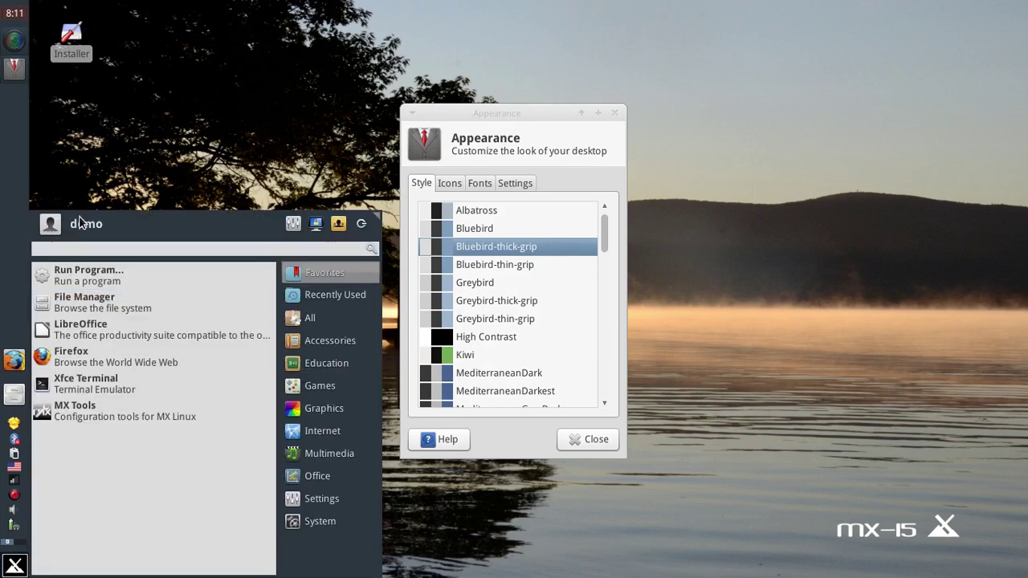
left_click(195, 242)
left_click(526, 381)
left_click(526, 381)
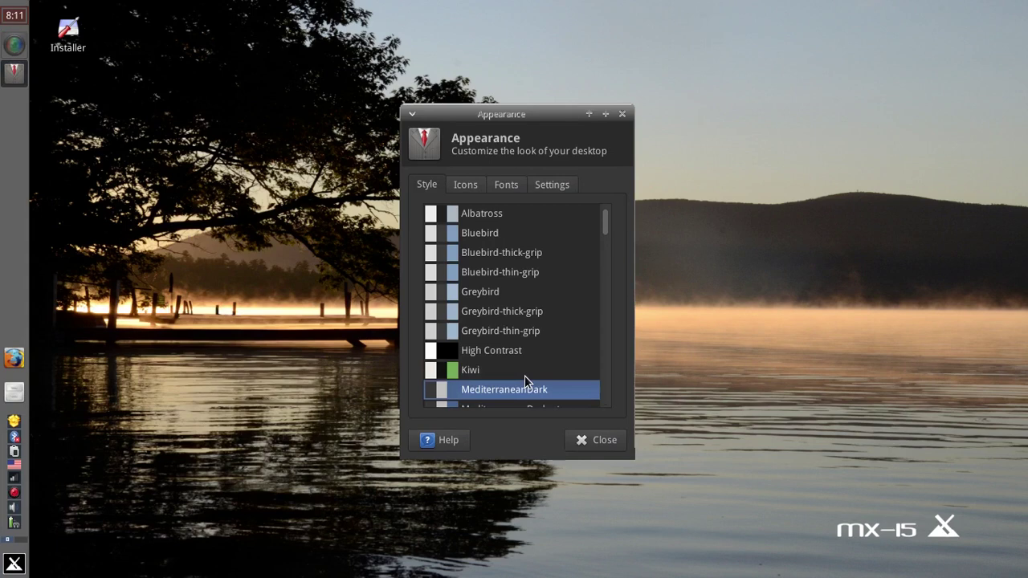
left_click(4, 566)
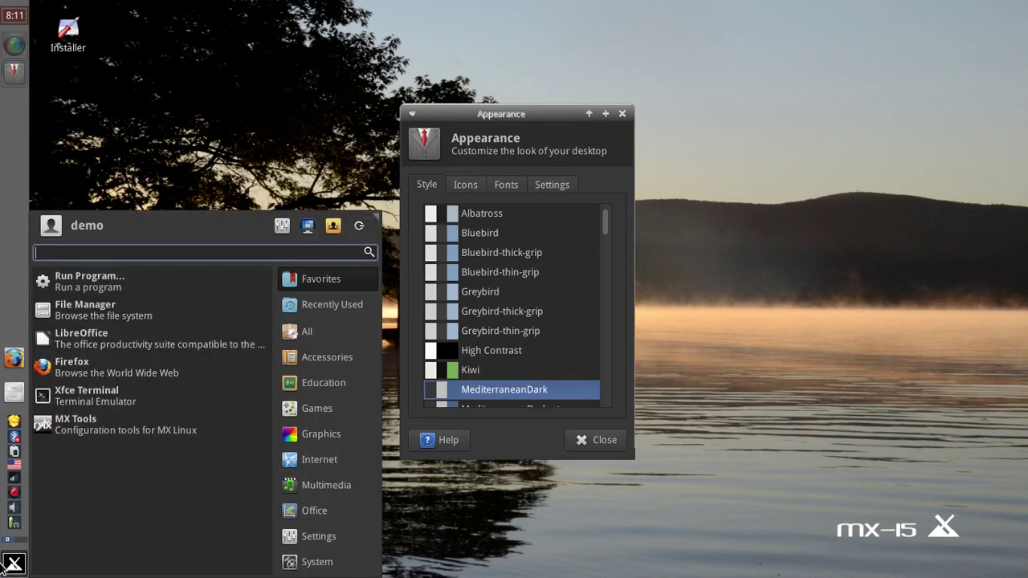
left_click(4, 565)
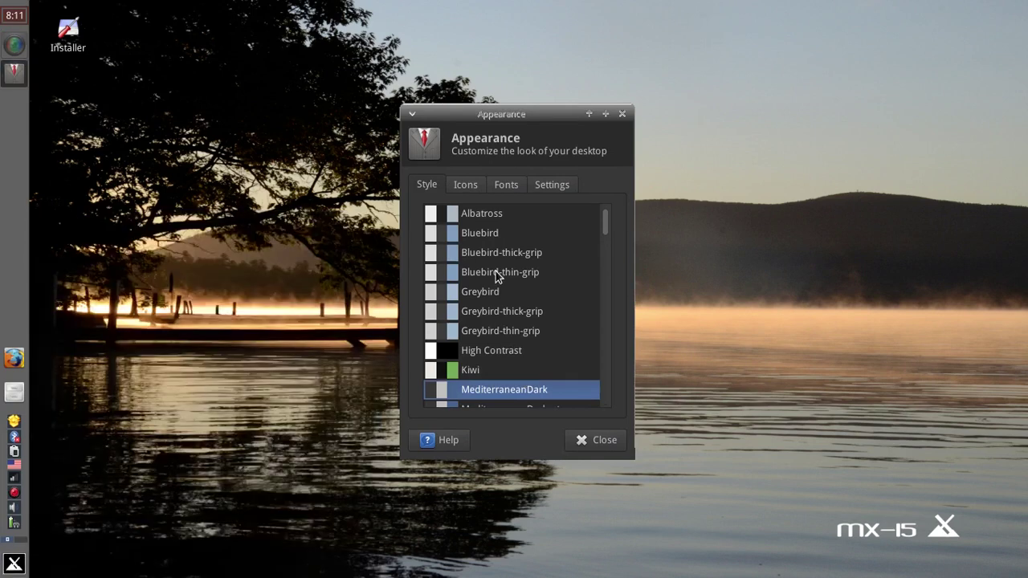
left_click(529, 313)
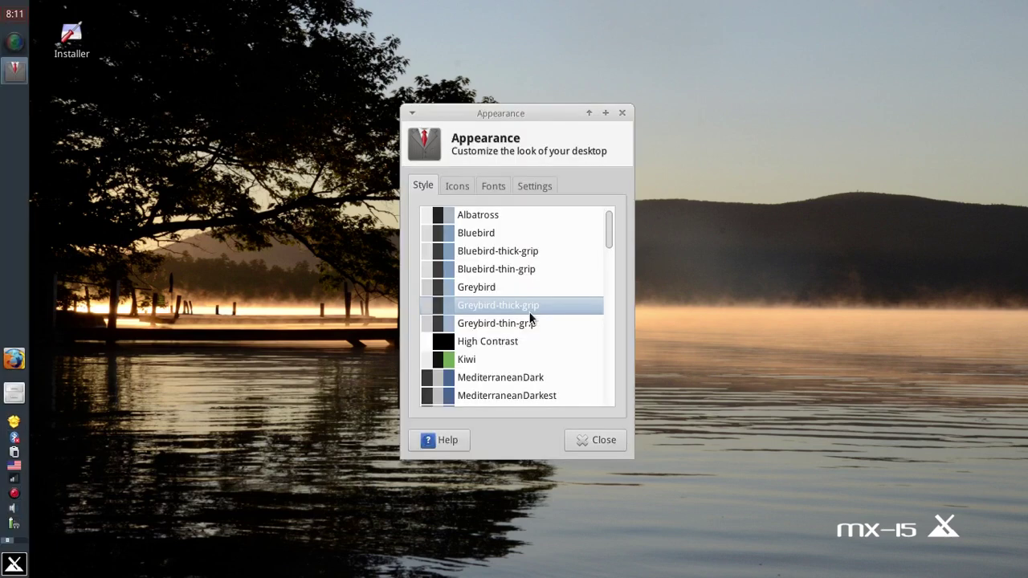
Browse the Icons and Fonts tabs, enable event sounds, close Appearance, then open and close the File Manager.
left_click(454, 186)
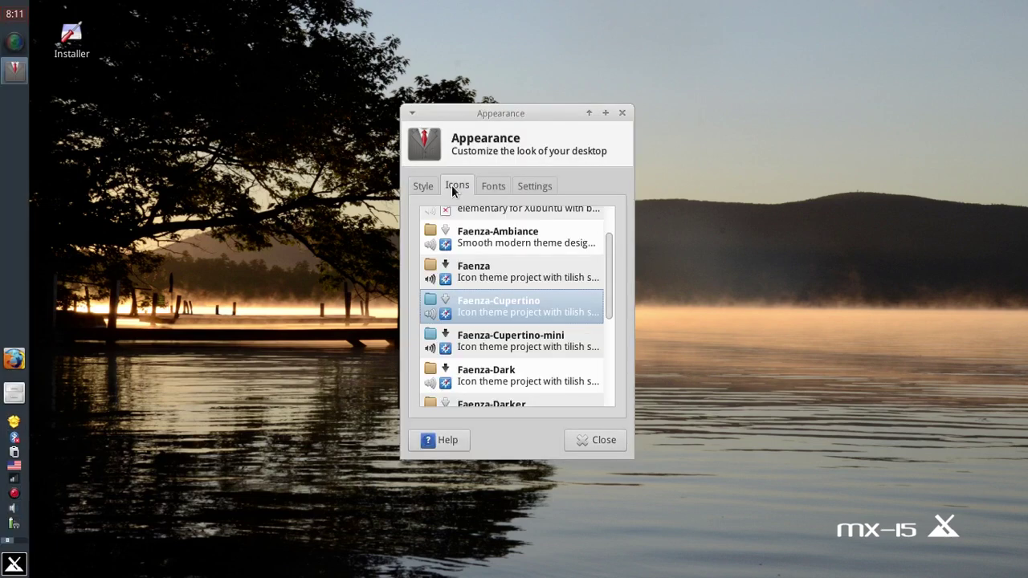
left_click(483, 189)
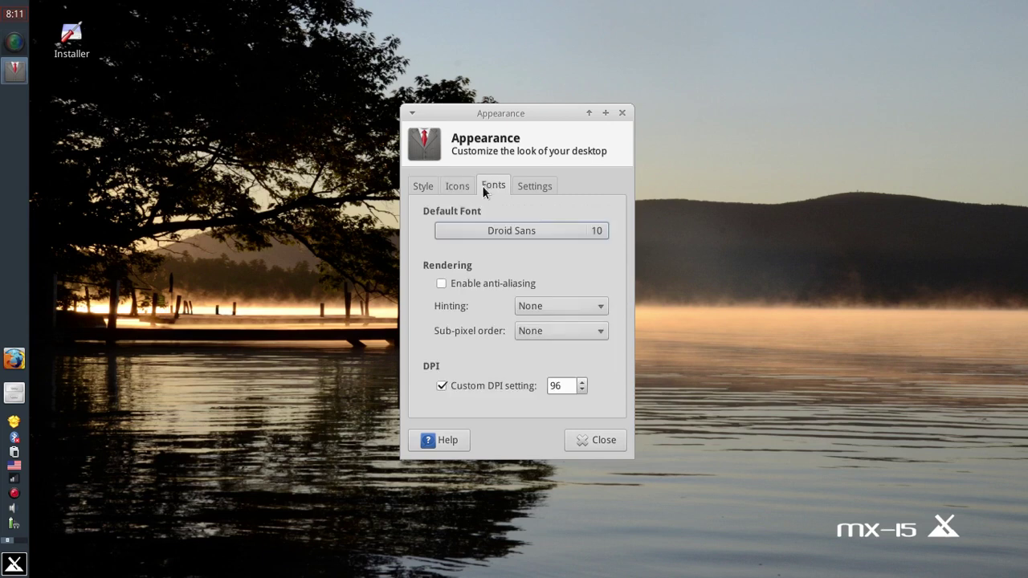
left_click(522, 190)
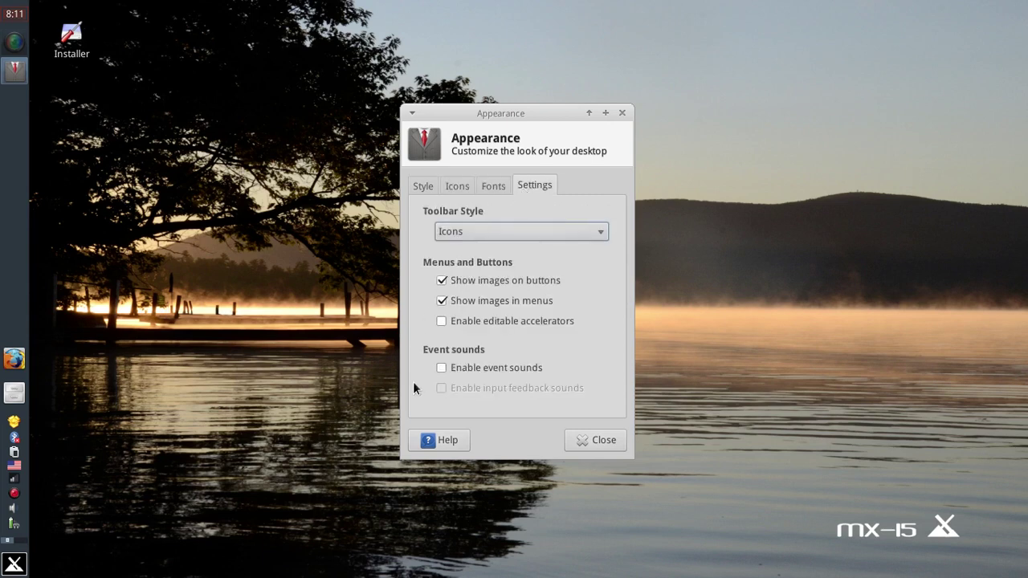
left_click(482, 368)
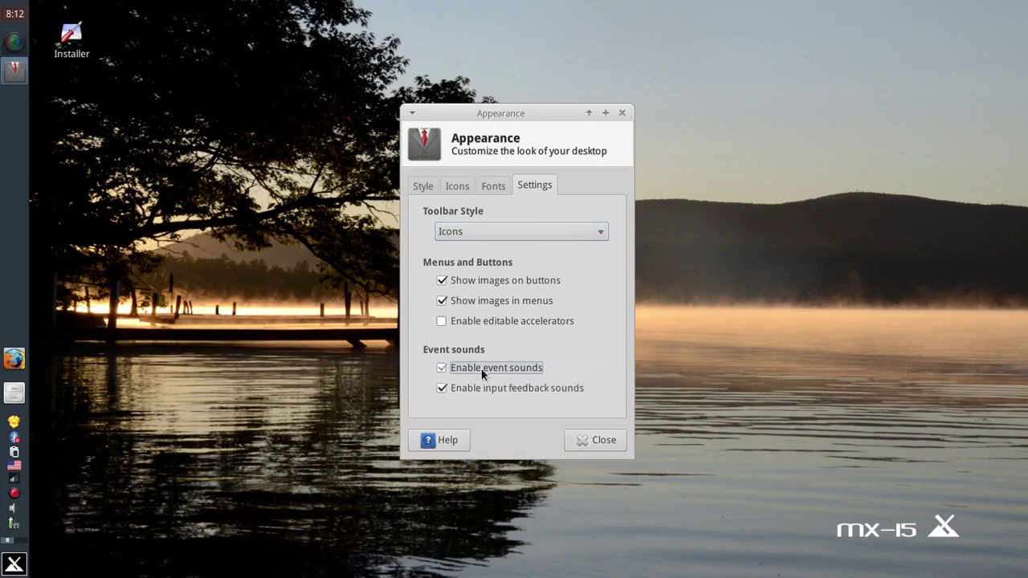
left_click(609, 443)
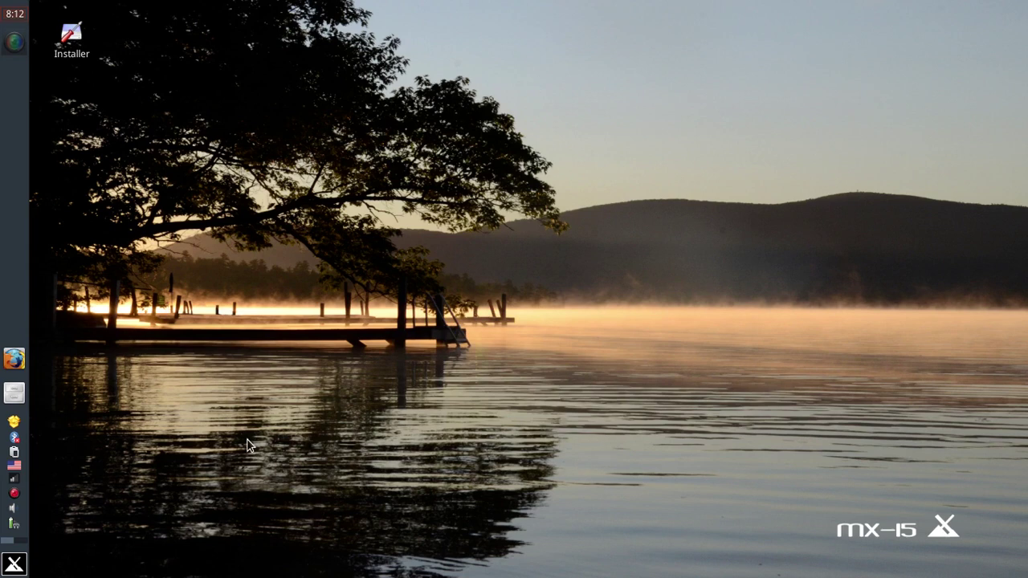
left_click(14, 393)
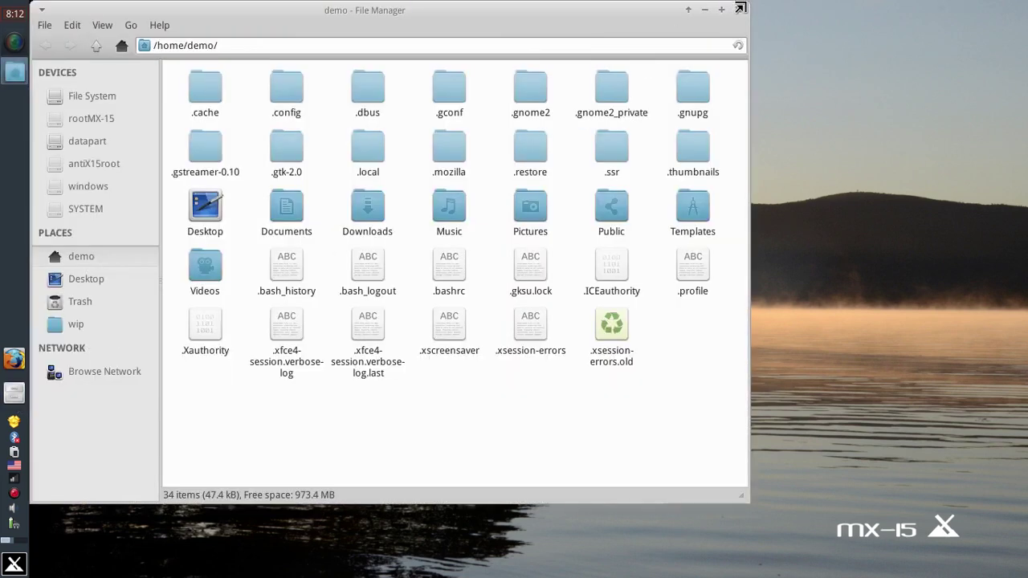
left_click(738, 10)
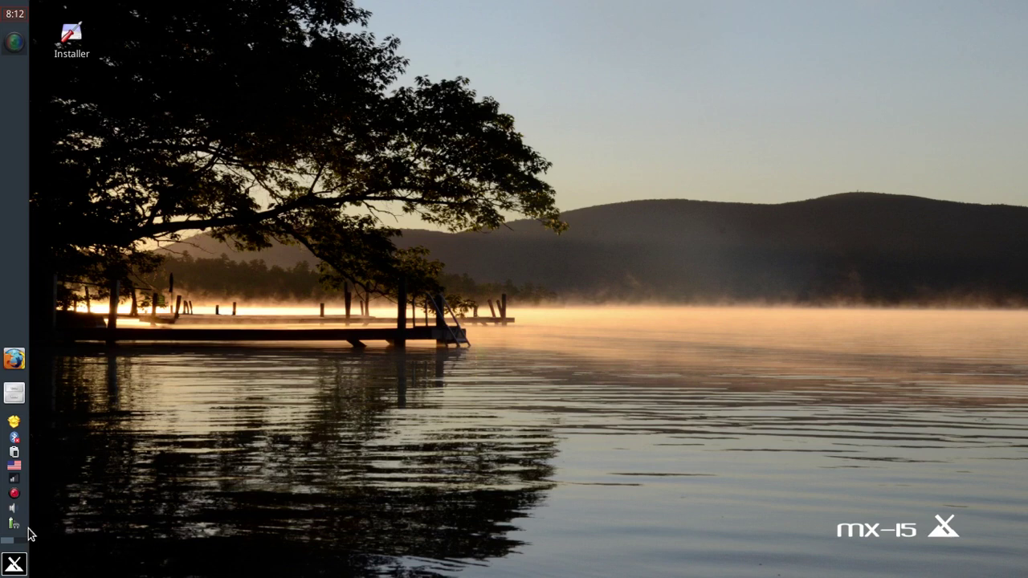
Search the Whisker menu for 'xfc' and launch the Settings Manager from the results.
left_click(14, 565)
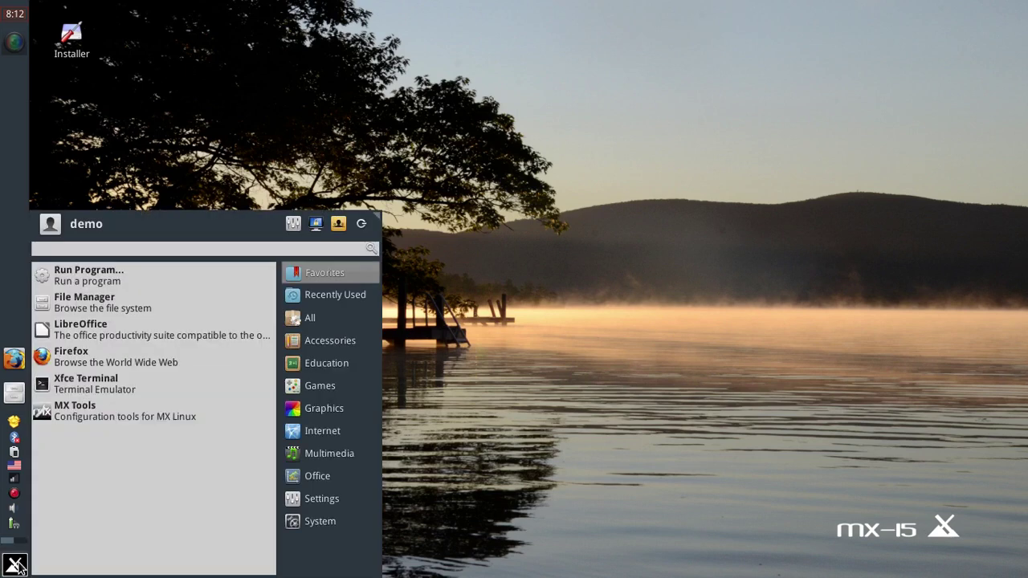
type("xfc")
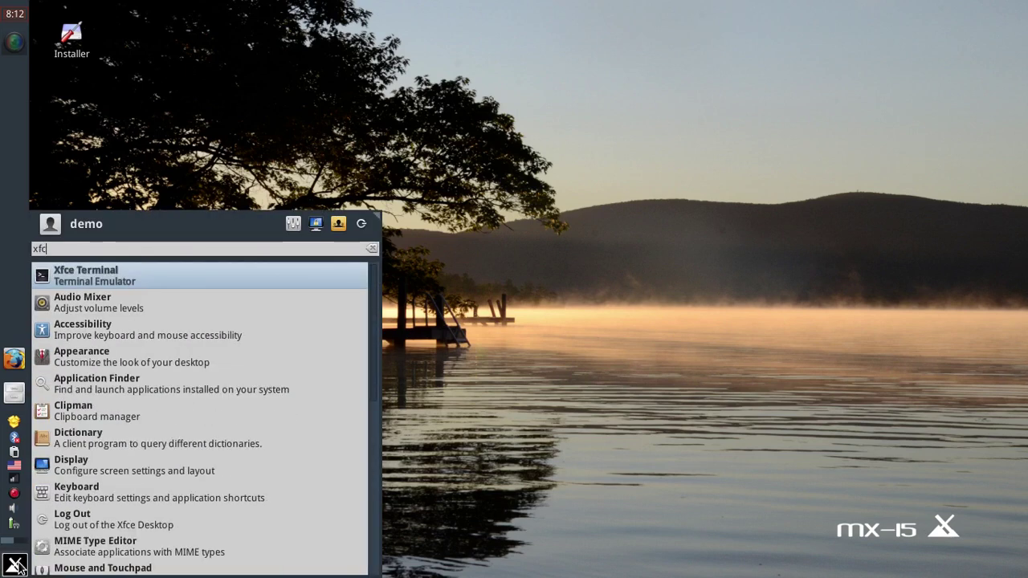
key("Down")
key("Down")
key("Down")
key("Down")
key("Down")
key("Down")
key("Down")
key("Down")
key("Down")
key("Down")
key("Down")
key("Down")
key("Down")
key("Down")
key("Down")
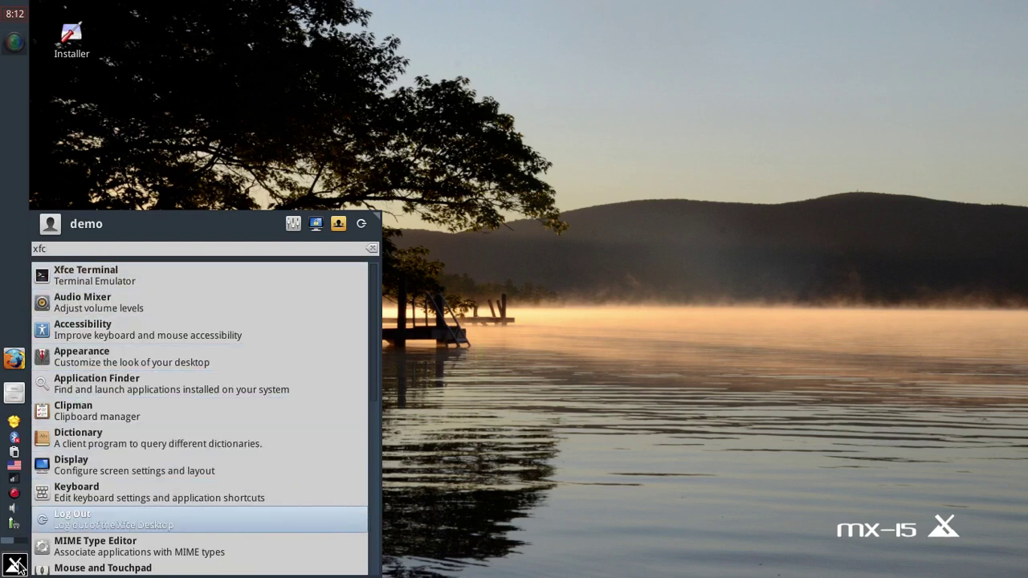
key("Down")
key("Down")
key("Down")
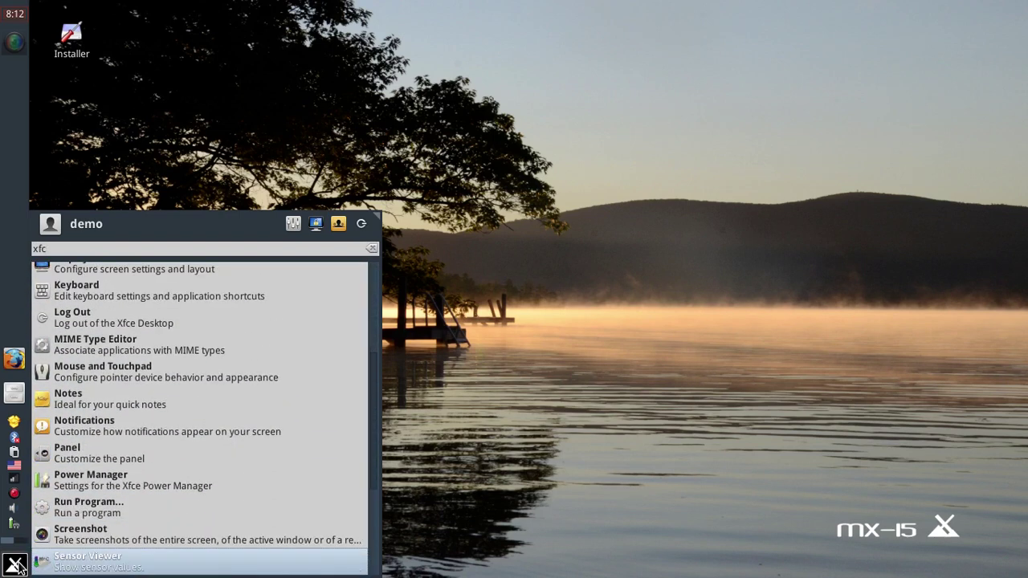
key("Down")
key("Down")
key("Down")
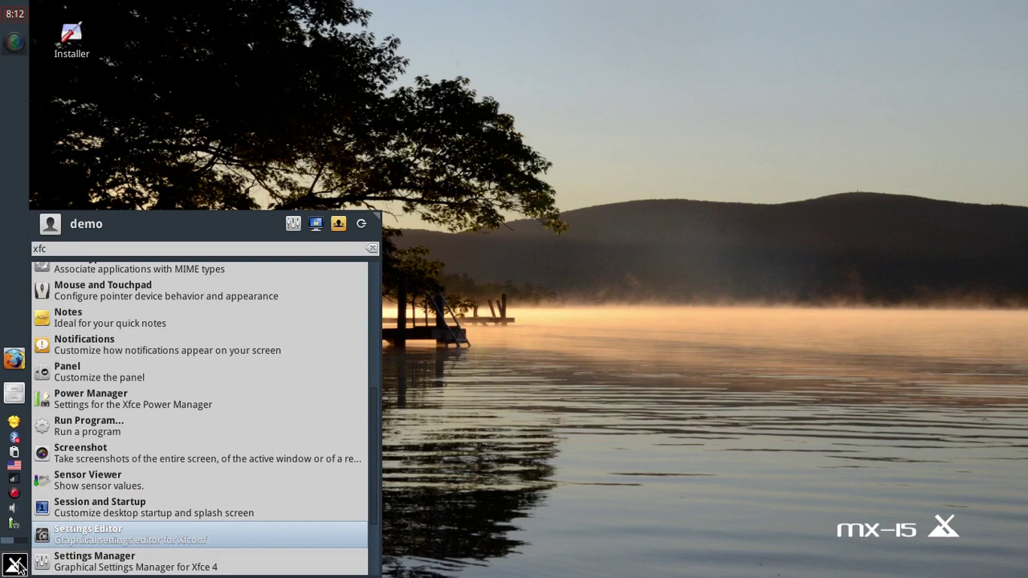
key("Return")
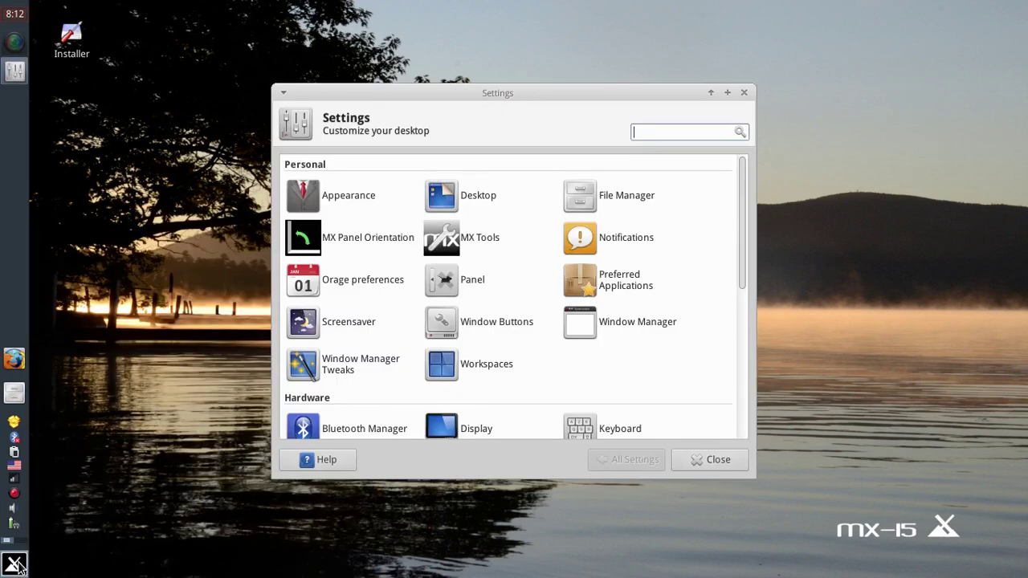
In the Settings Editor's xsettings channel, check SoundThemeName is Borealis, then close the editor.
scroll(378, 354, "down", 10)
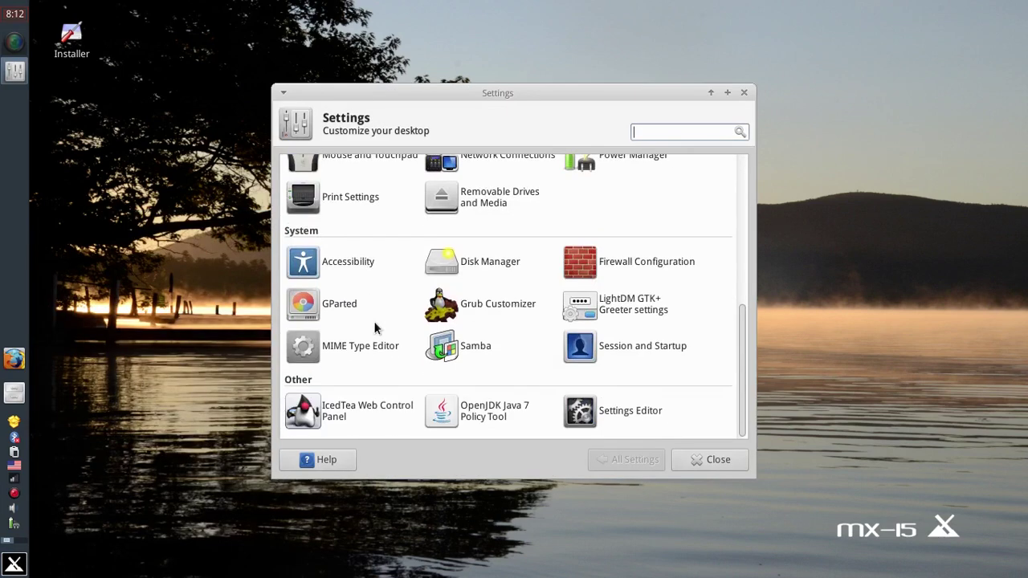
left_click(625, 413)
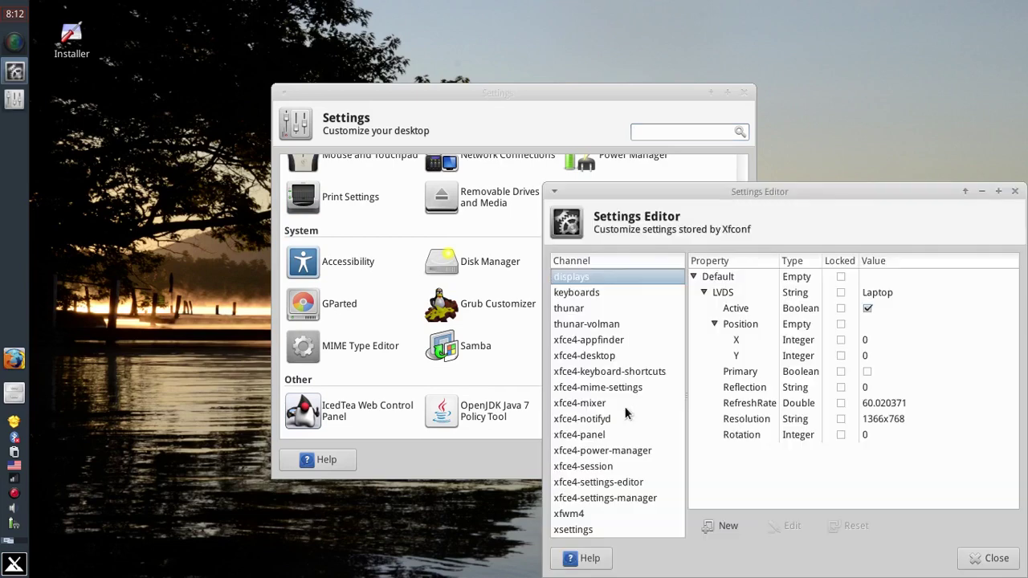
left_click(573, 530)
scroll(801, 374, "down", 5)
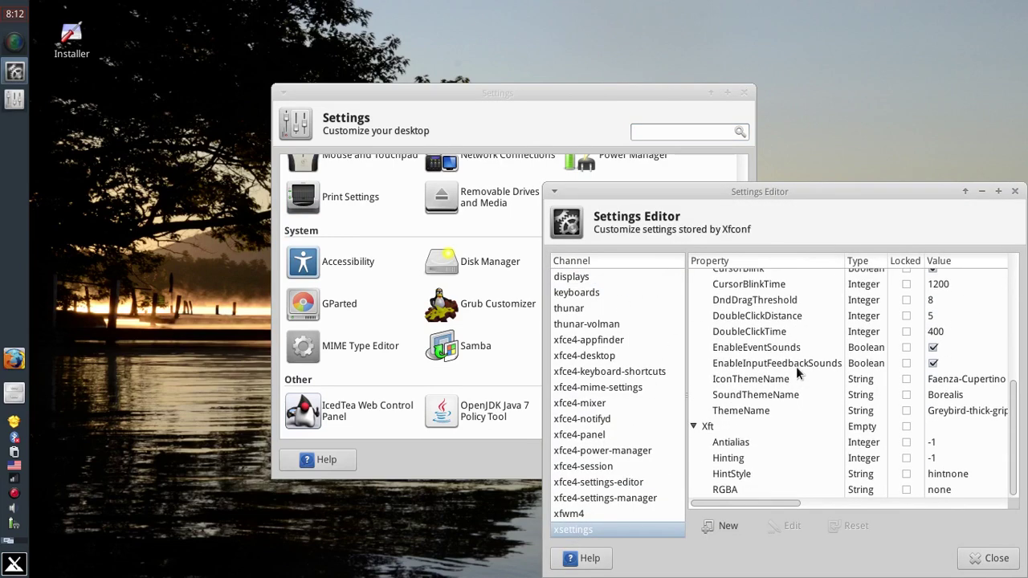
left_click(952, 400)
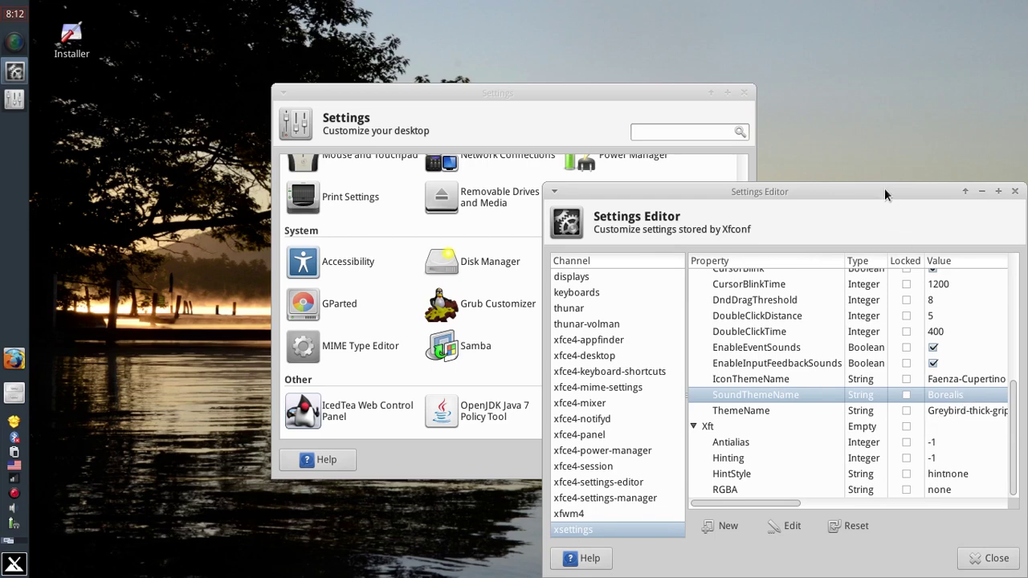
left_click_drag(884, 188, 677, 72)
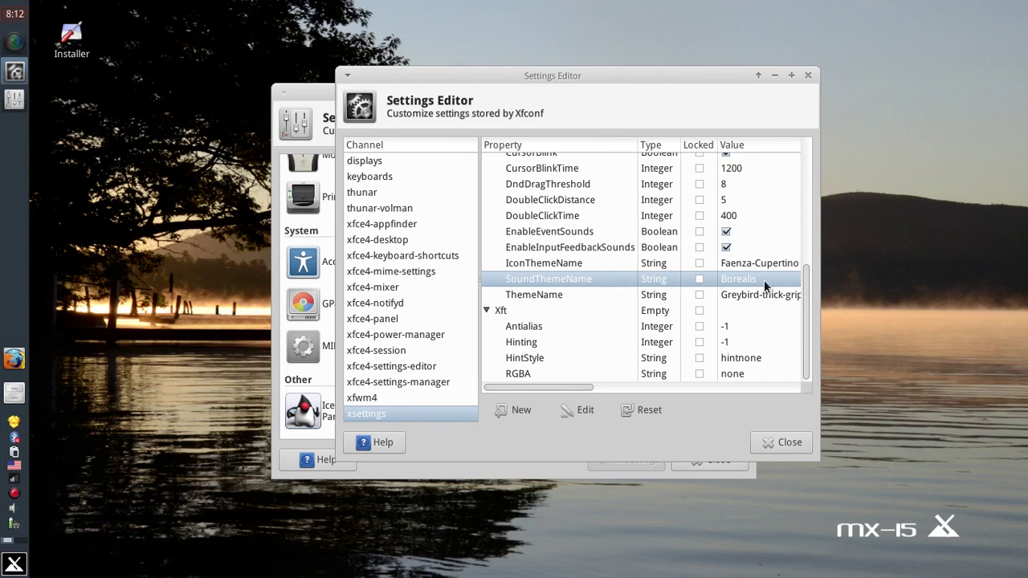
left_click(763, 444)
Close the Settings Manager window to return to the lake wallpaper desktop.
left_click(726, 459)
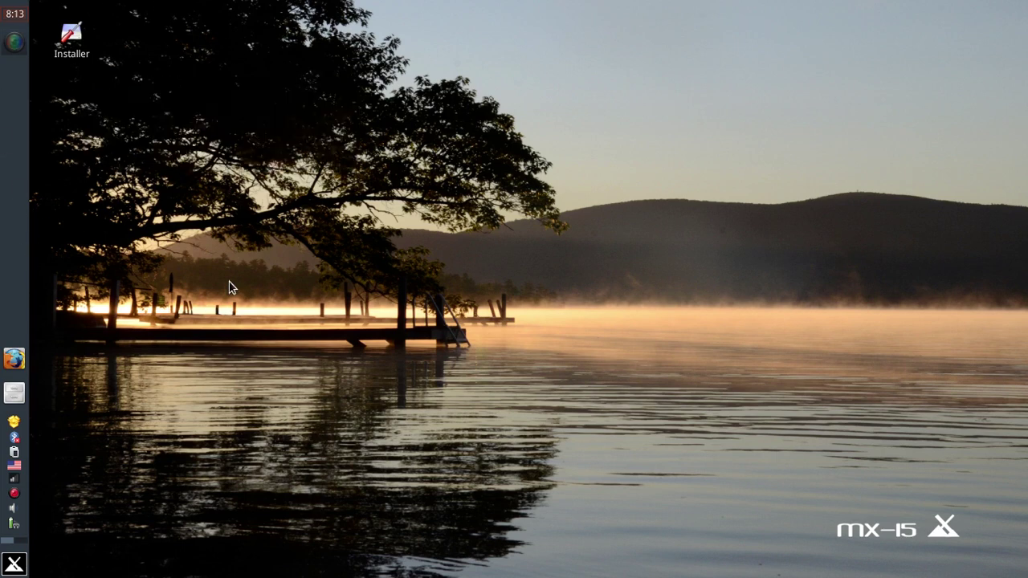
left_click(72, 36)
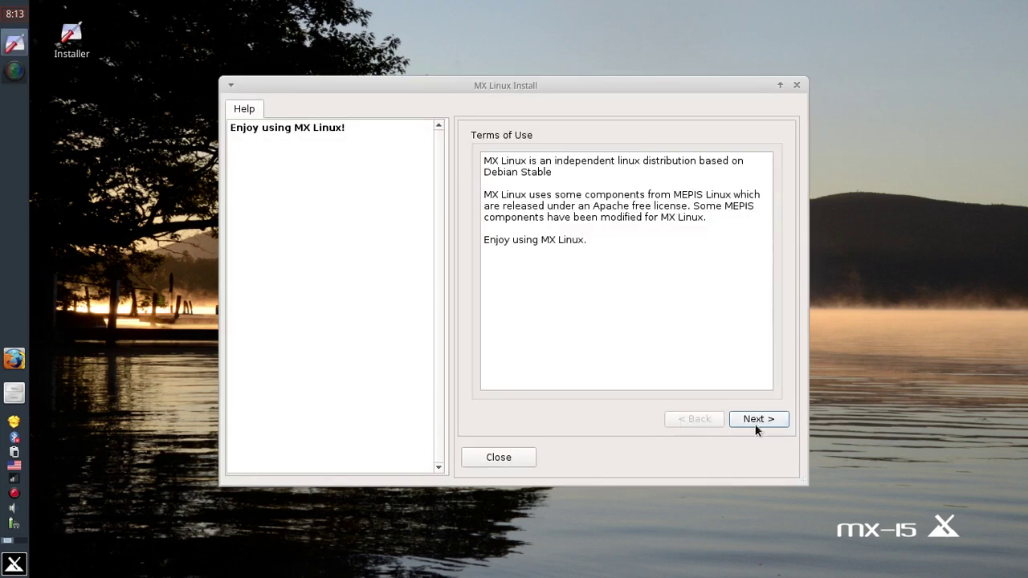
left_click(759, 420)
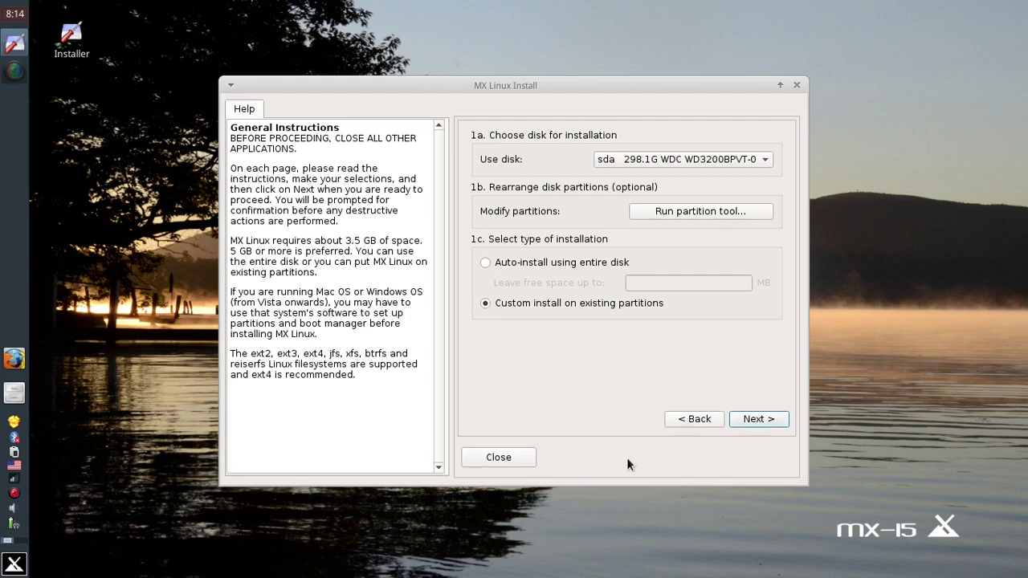
left_click(524, 457)
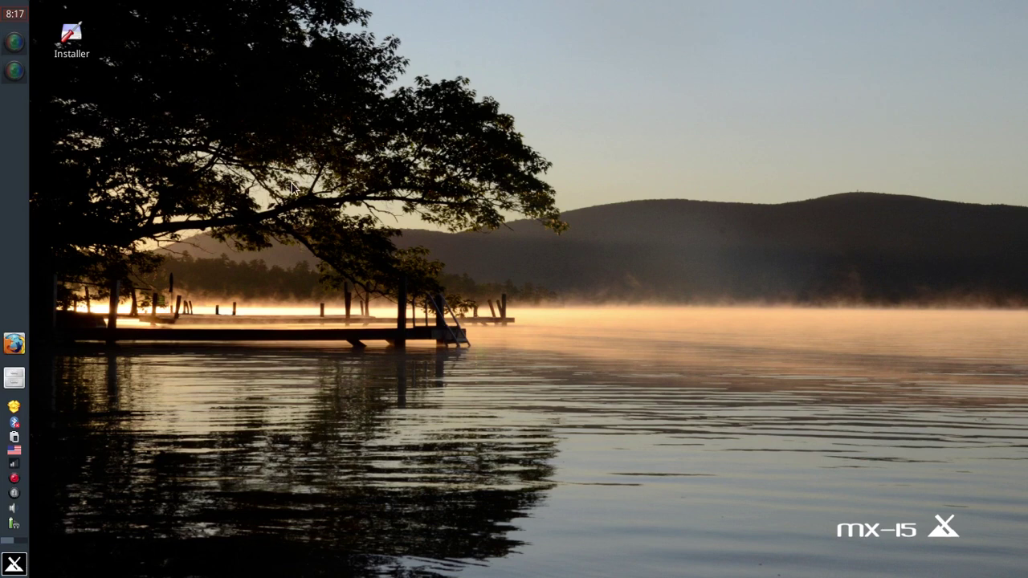
Bring up the desktop context menu and view, then close, the Desktop folder's properties.
right_click(291, 188)
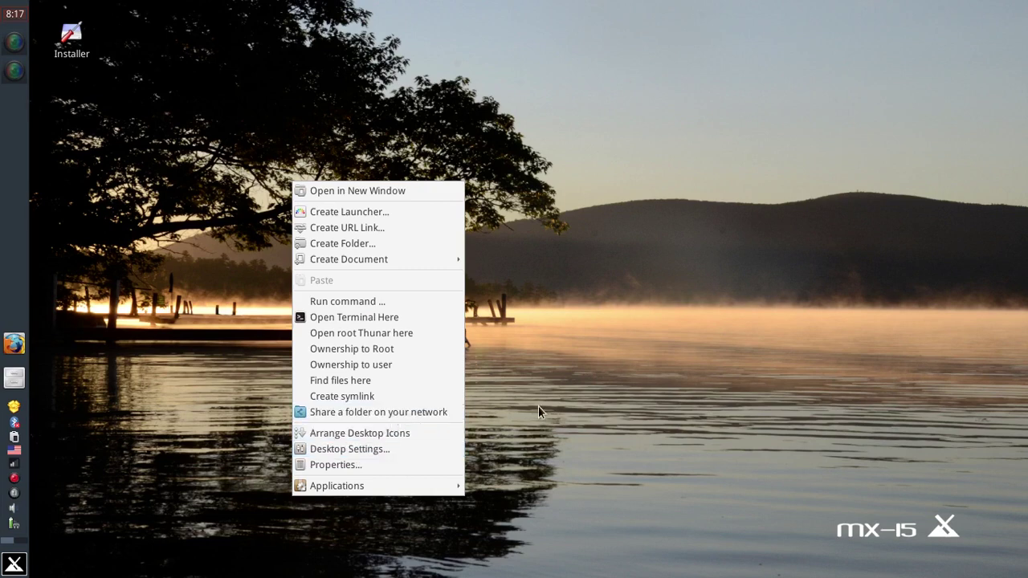
left_click(496, 353)
right_click(305, 105)
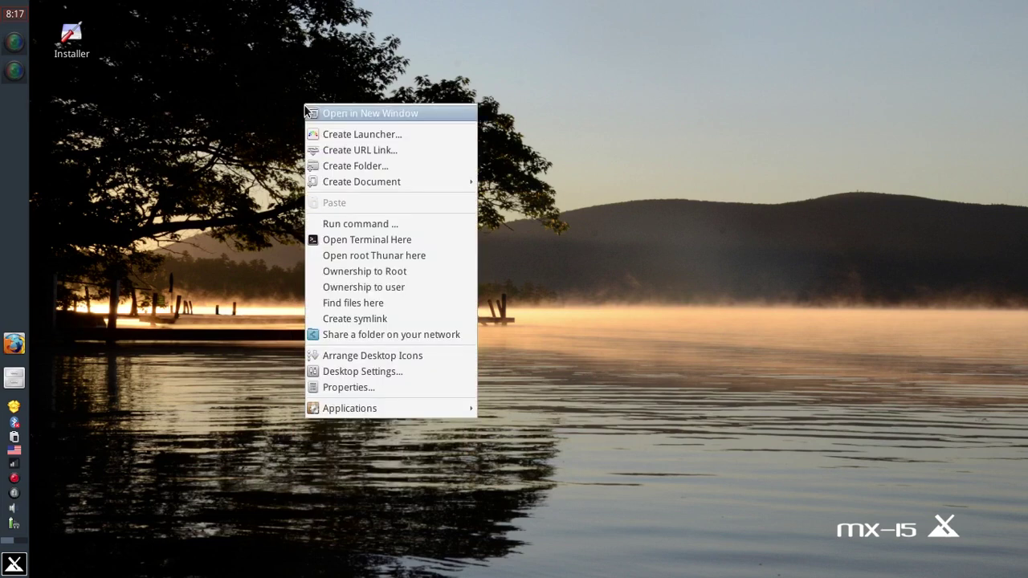
left_click(379, 389)
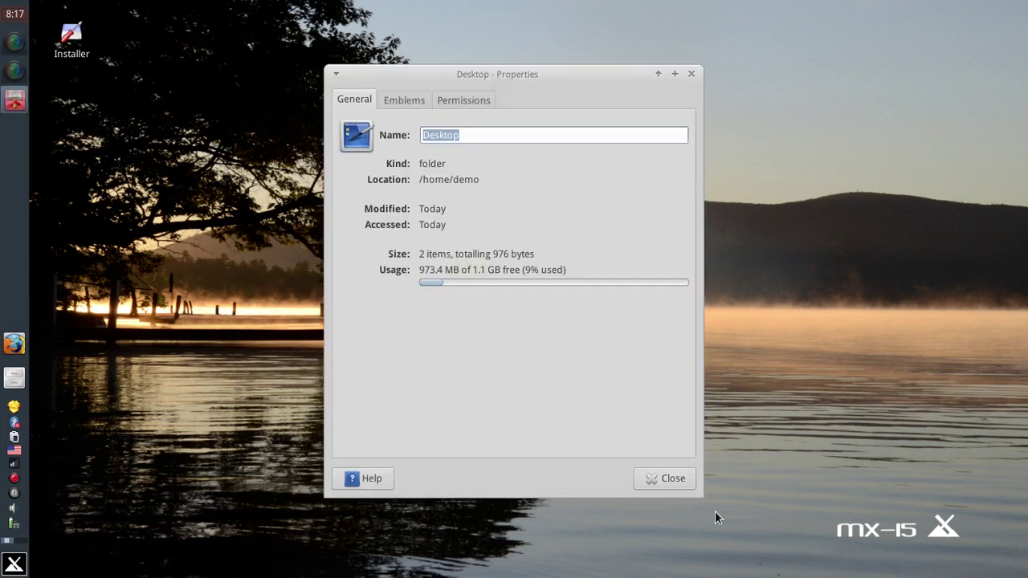
left_click(652, 480)
Open Desktop Settings and choose the cloudy desert road image as the wallpaper.
right_click(463, 276)
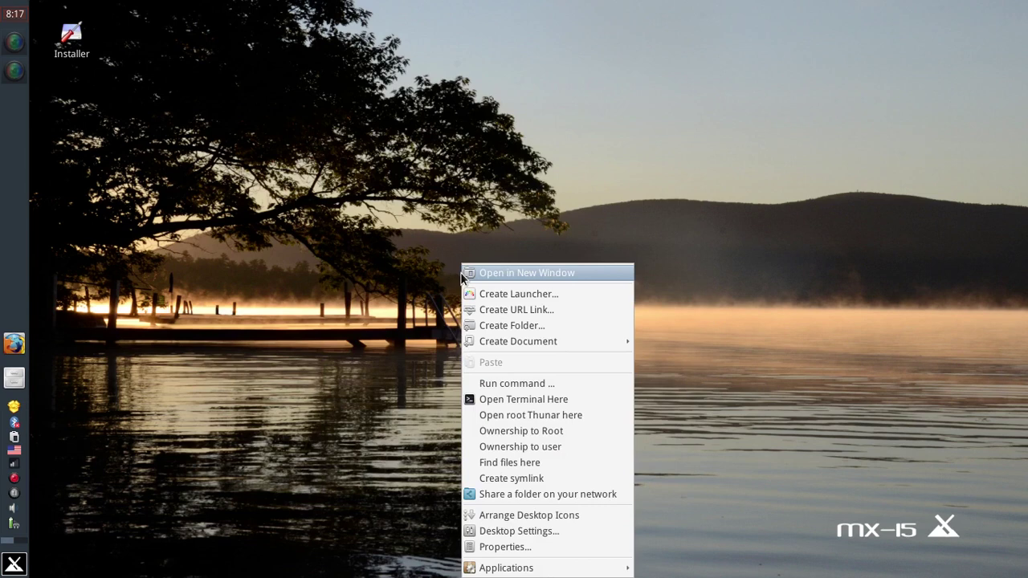
left_click(497, 531)
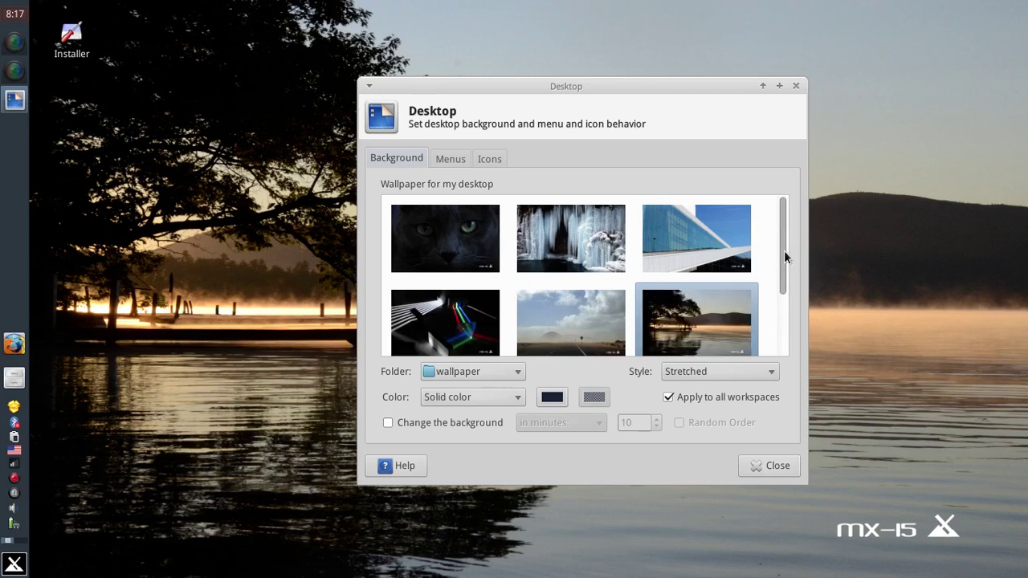
mouse_move(784, 251)
left_mouse_down()
mouse_move(783, 299)
mouse_move(784, 253)
left_mouse_up()
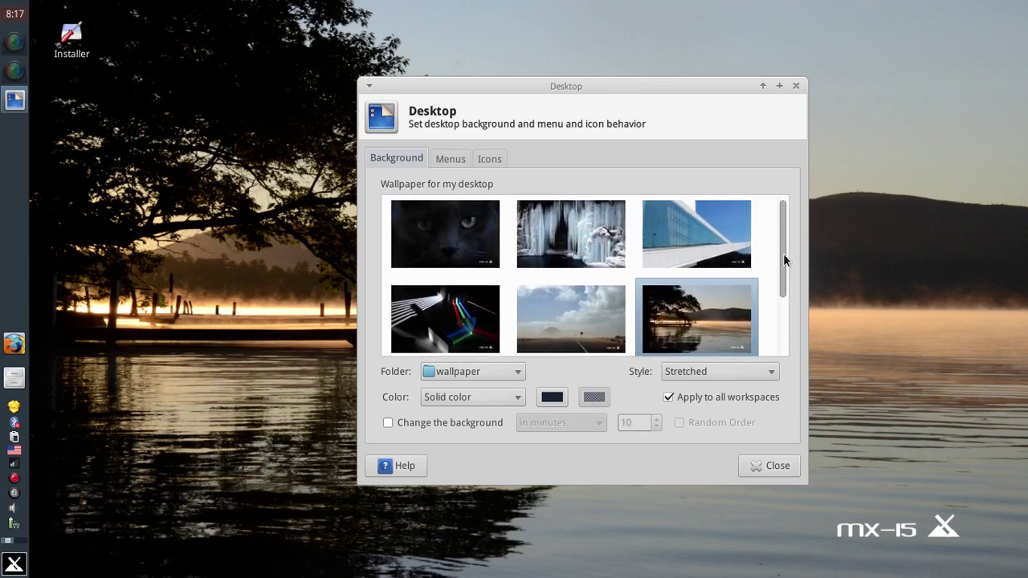
left_click(589, 318)
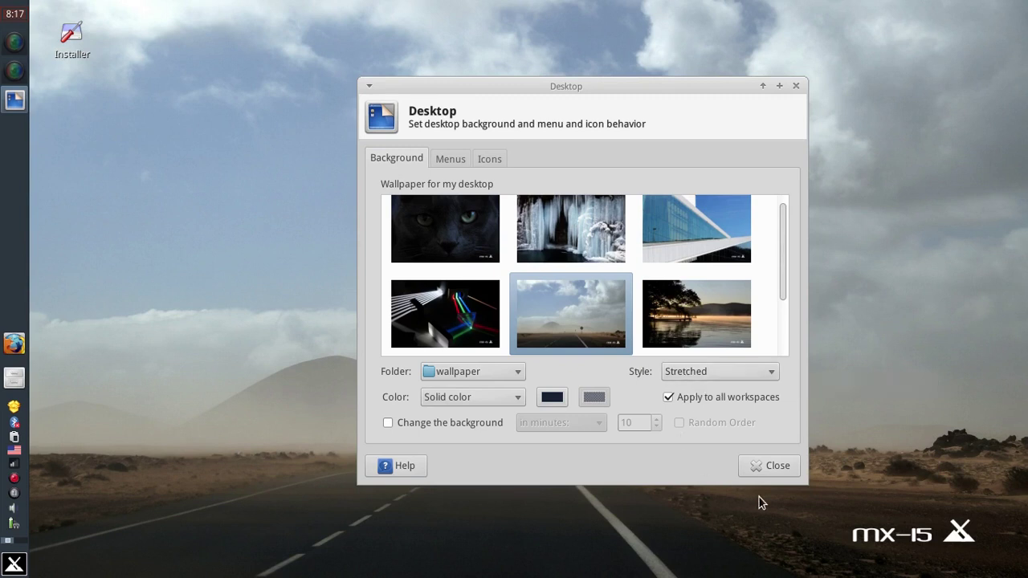
left_click(777, 467)
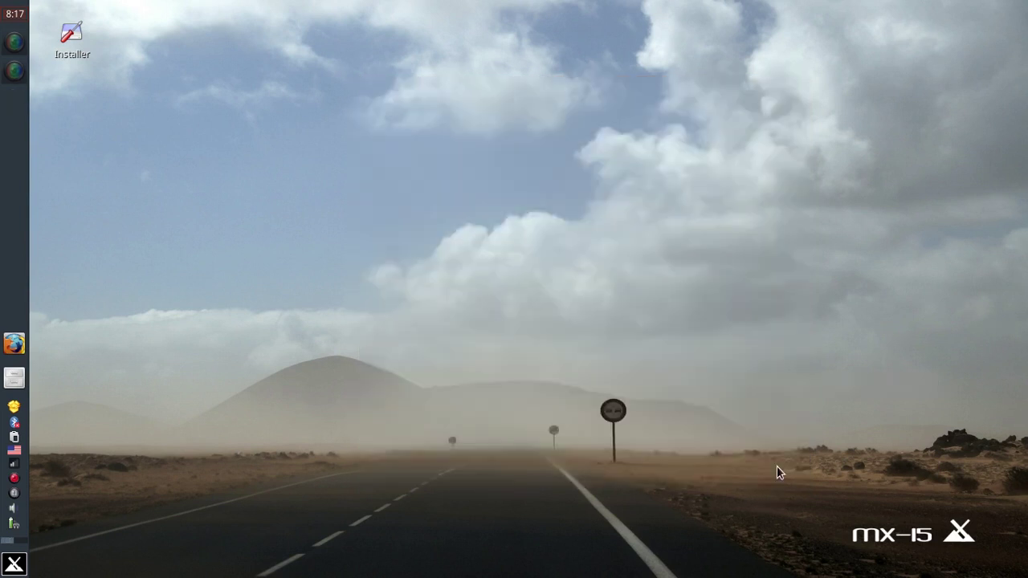